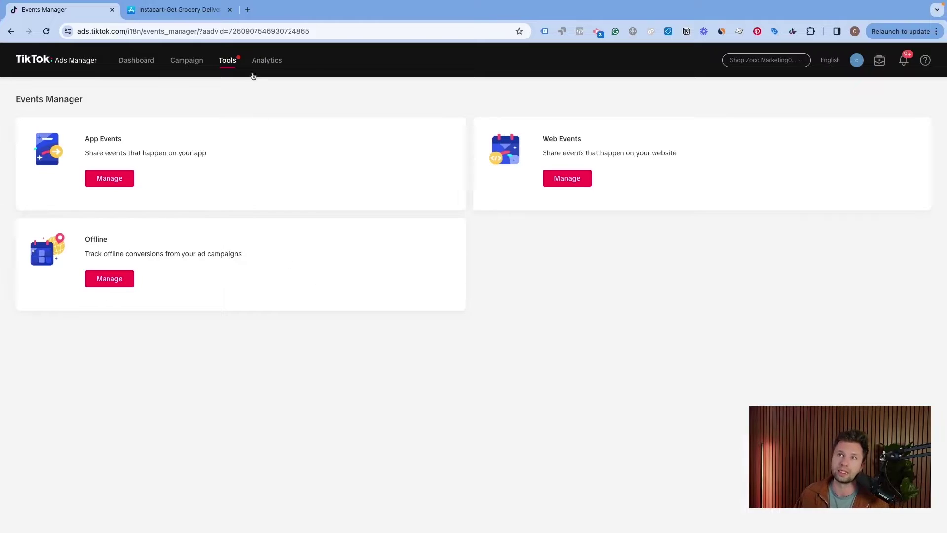
Step: Go to the App Events management area of Events Manager and start creating a new app
mouse_move(219, 70)
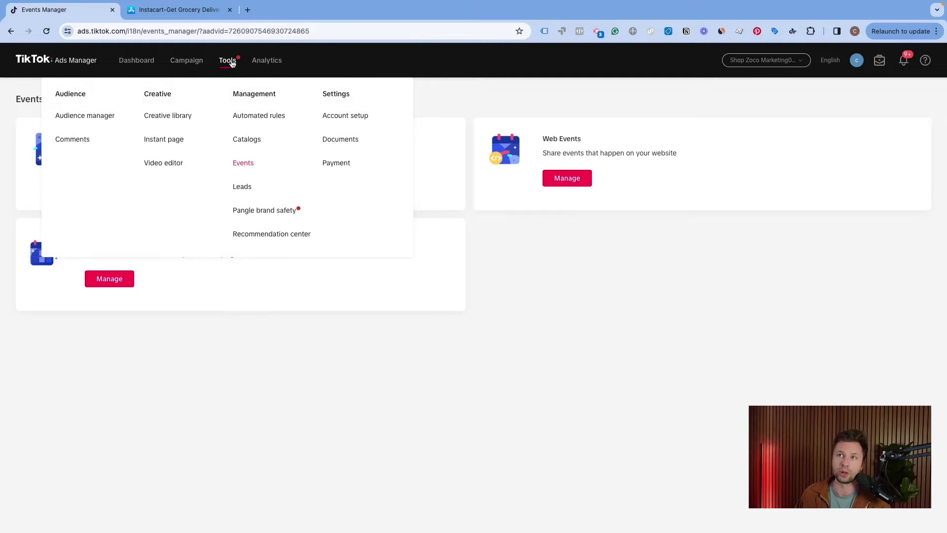
left_click(237, 168)
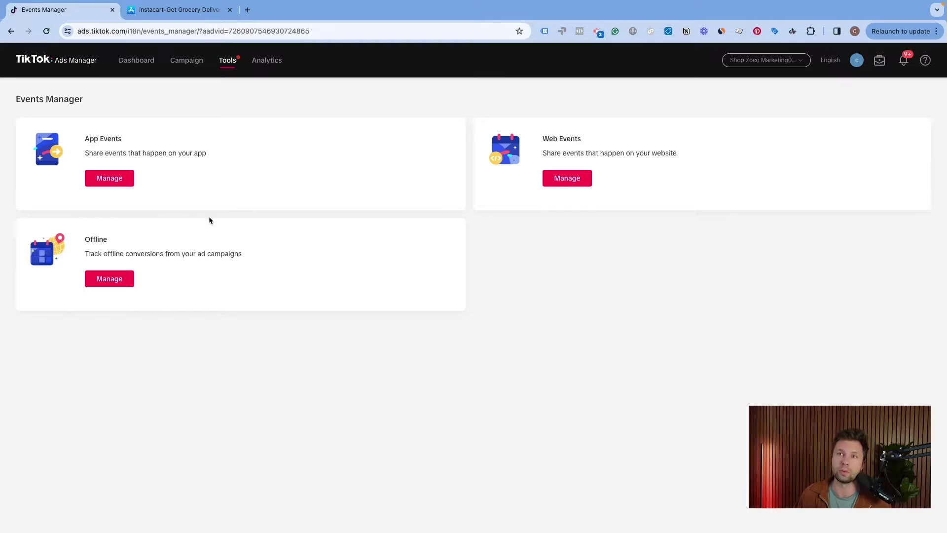
left_click(106, 178)
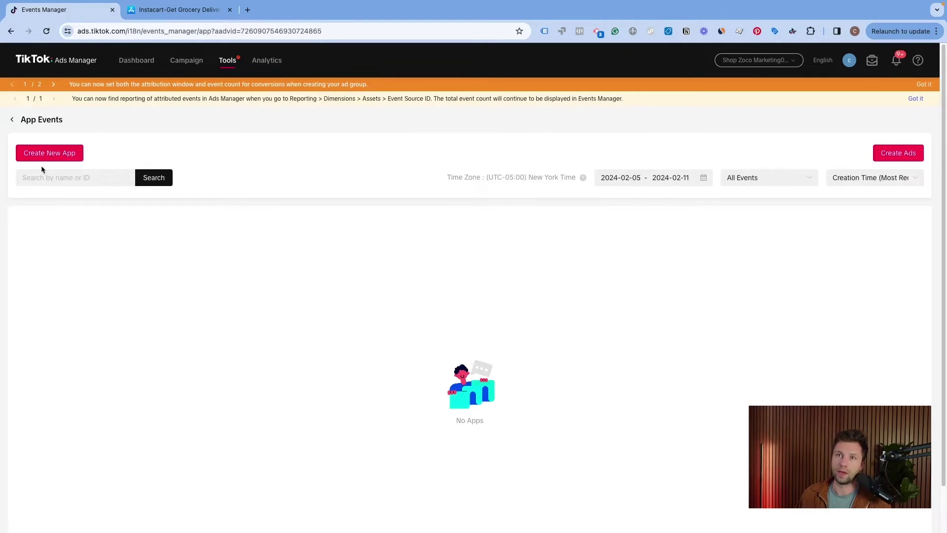
left_click(61, 155)
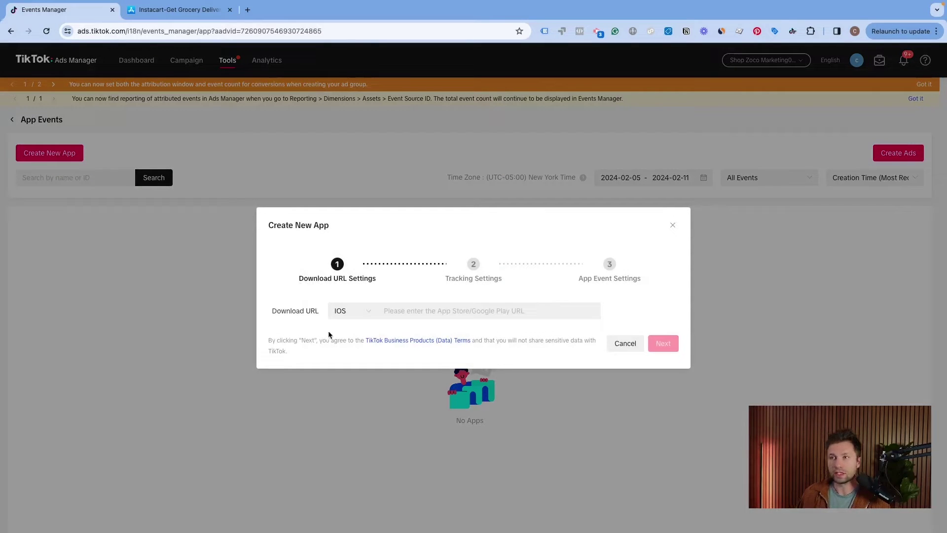
Step: Choose IOS as the platform for the new app's download URL and make its URL field ready for entry
left_click(363, 310)
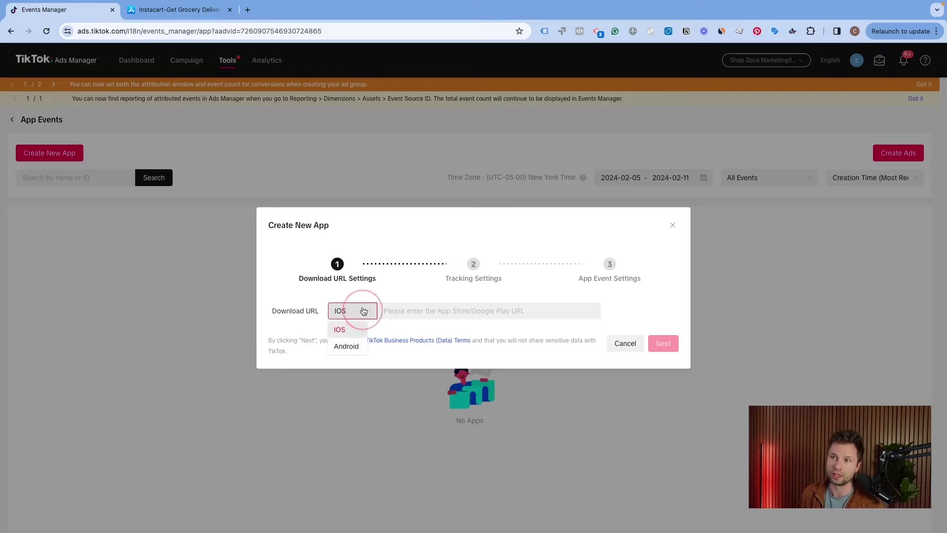
left_click(331, 333)
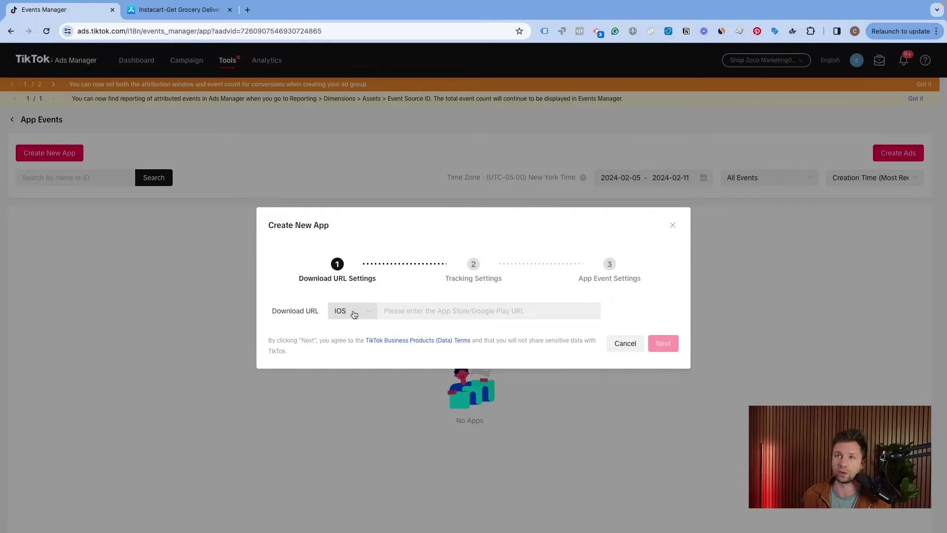
left_click(397, 312)
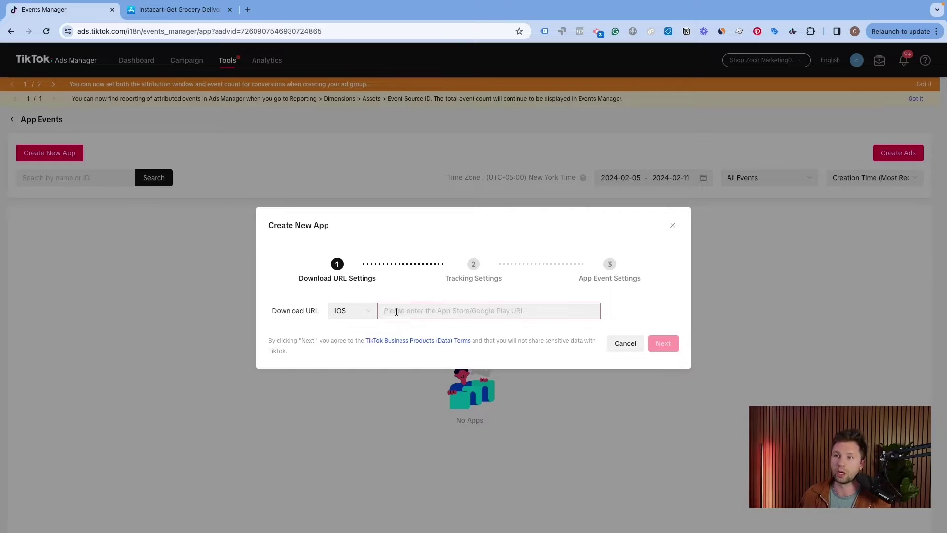
Step: Switch to the App Store page of Instacart-Get Grocery Delivery and copy its web address
left_click(177, 10)
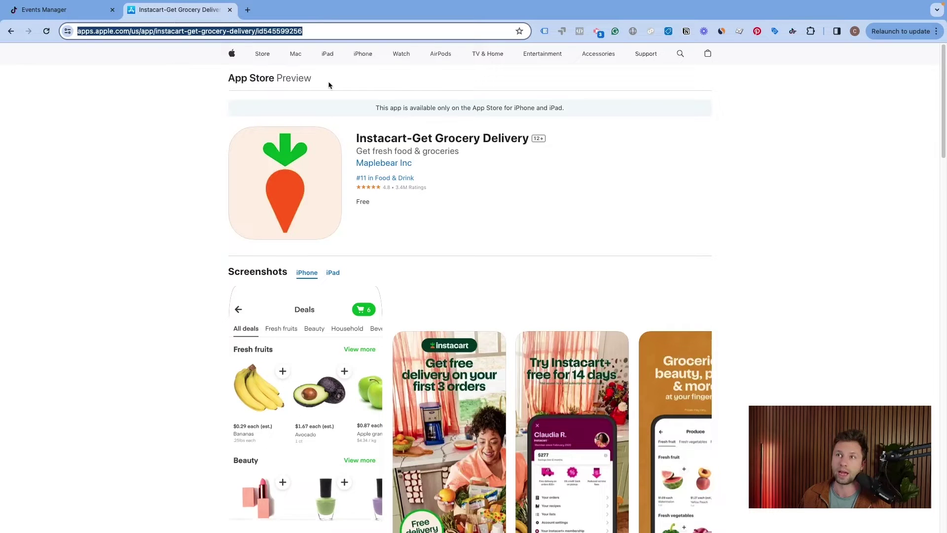
left_click(103, 130)
left_click(322, 30)
key("super+a")
key("super+c")
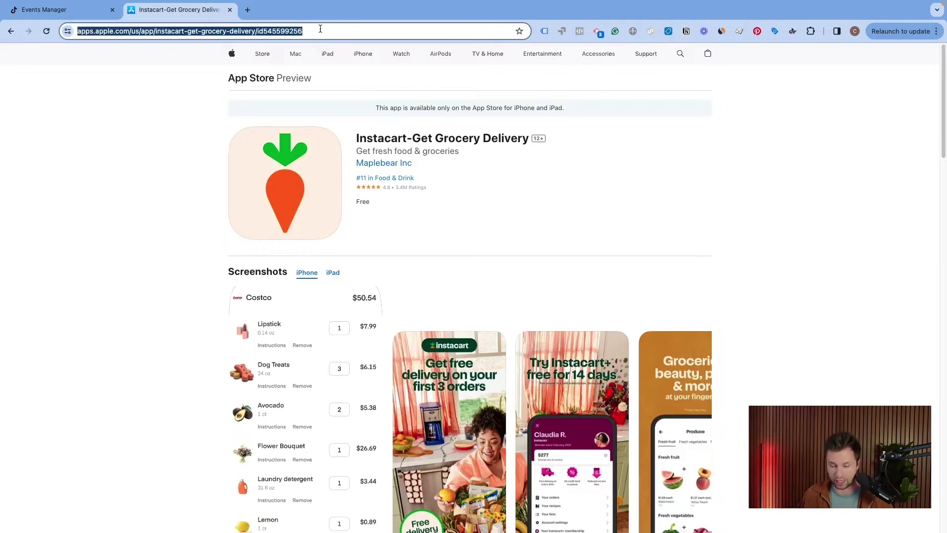
Step: Return to the new app setup, paste the Instacart App Store address as the download URL and continue to Tracking Settings
left_click(63, 12)
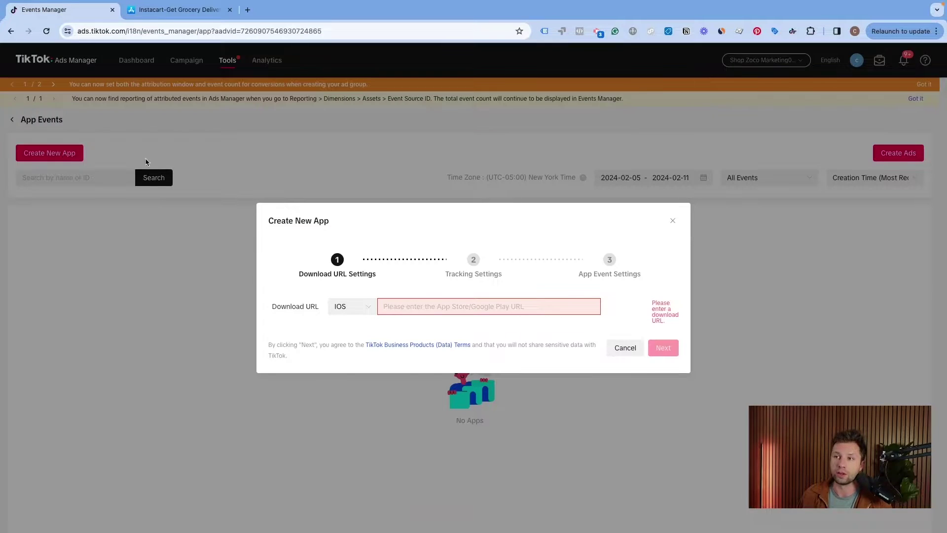
key("ctrl+Tab")
left_click(66, 15)
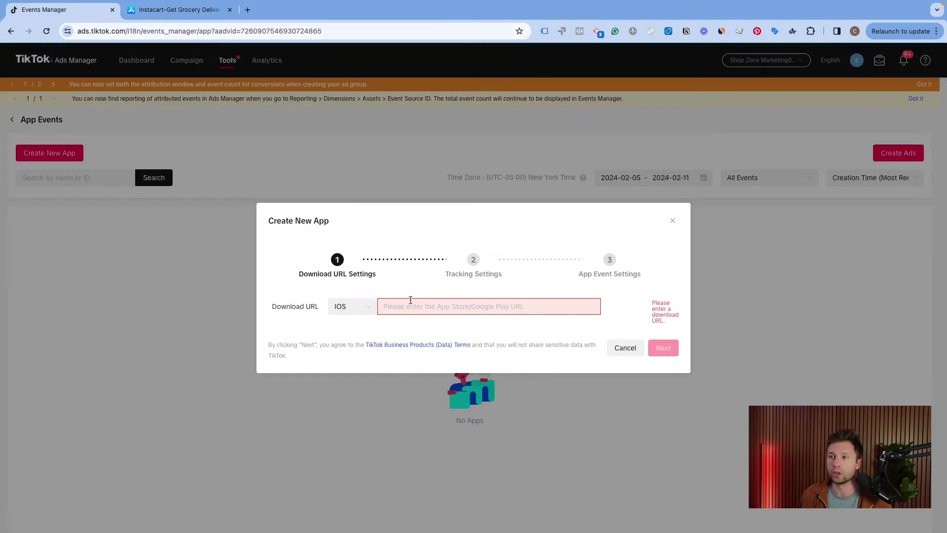
left_click(436, 310)
key("super+v")
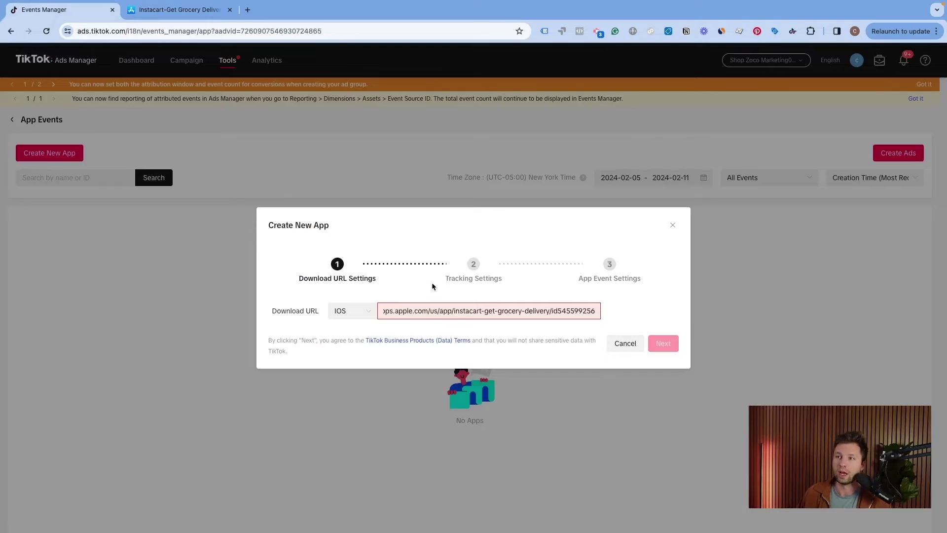
left_click(567, 328)
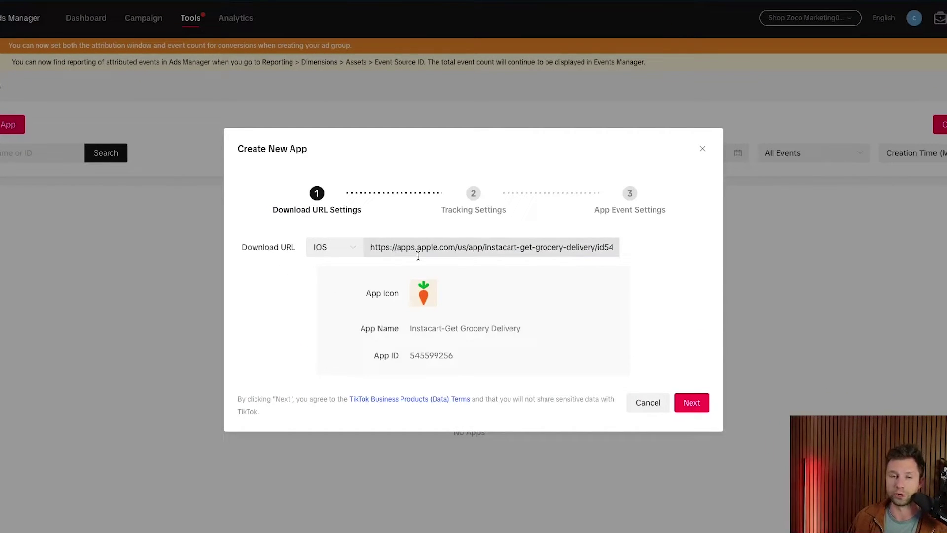
left_click(679, 401)
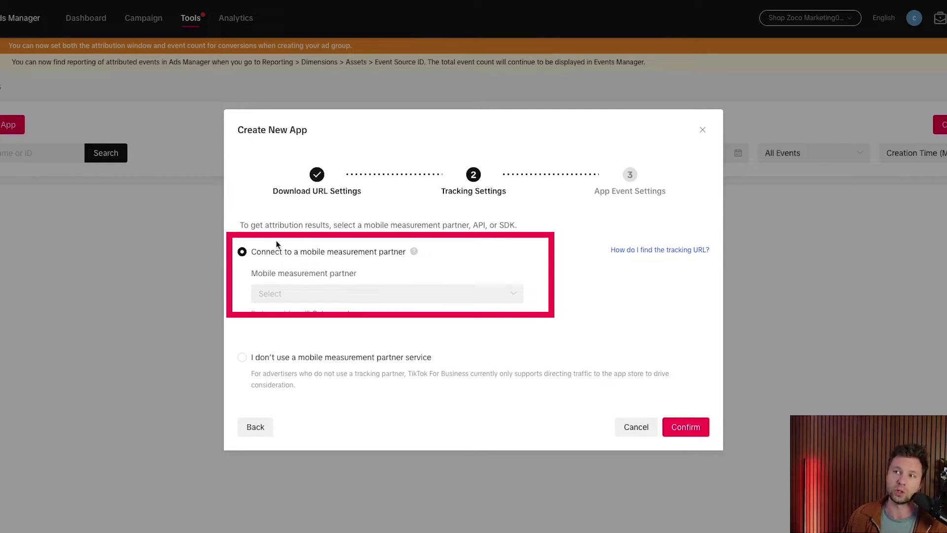
Step: Review the tracking options and select Branch as the mobile measurement partner
mouse_move(414, 253)
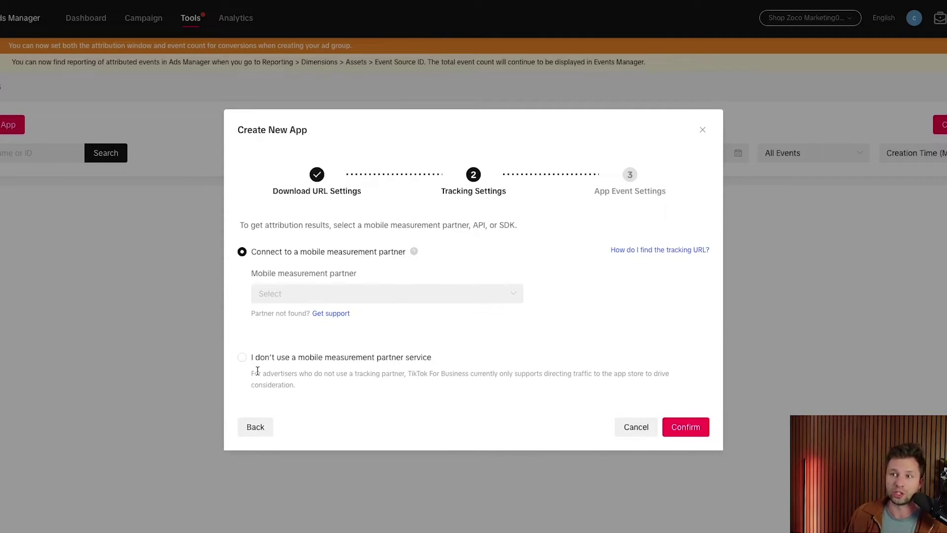
left_click_drag(256, 372, 660, 383)
left_click(455, 390)
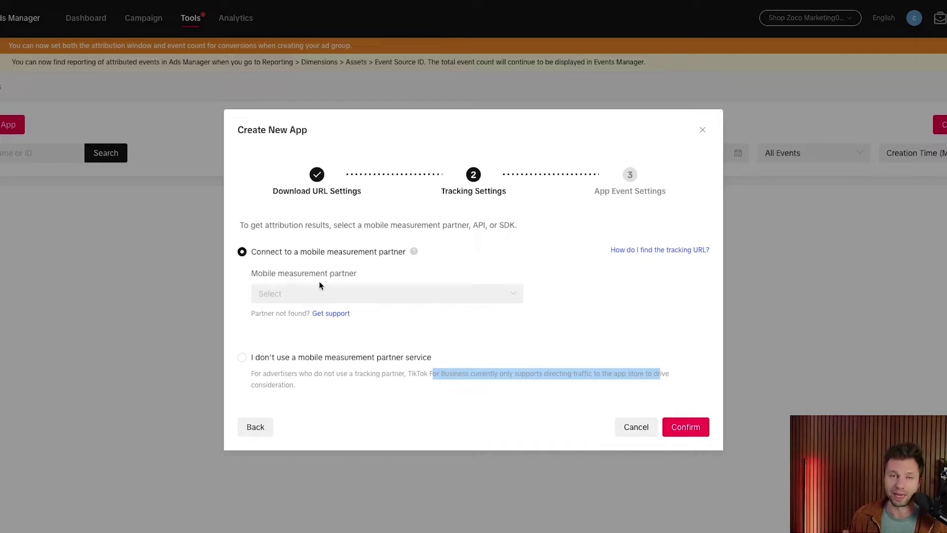
left_click(441, 294)
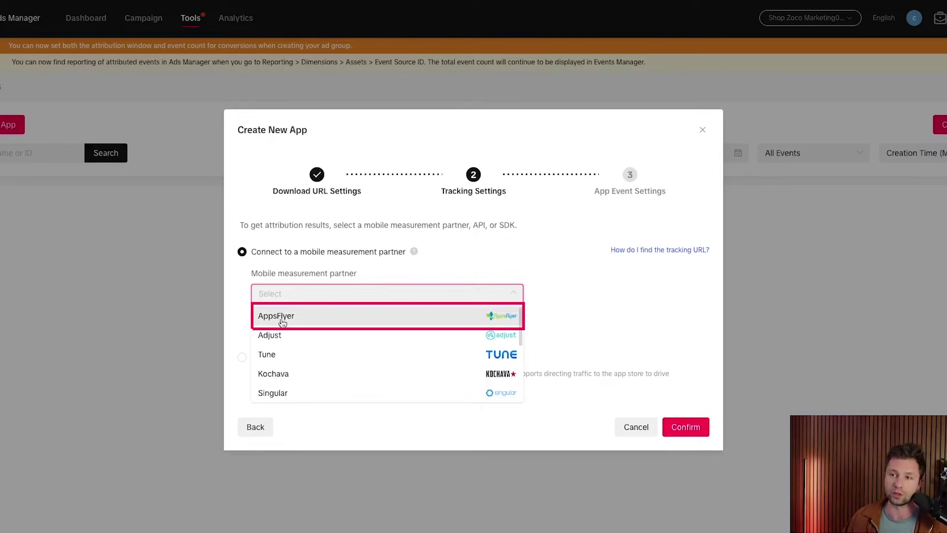
scroll(320, 360, "down", 5)
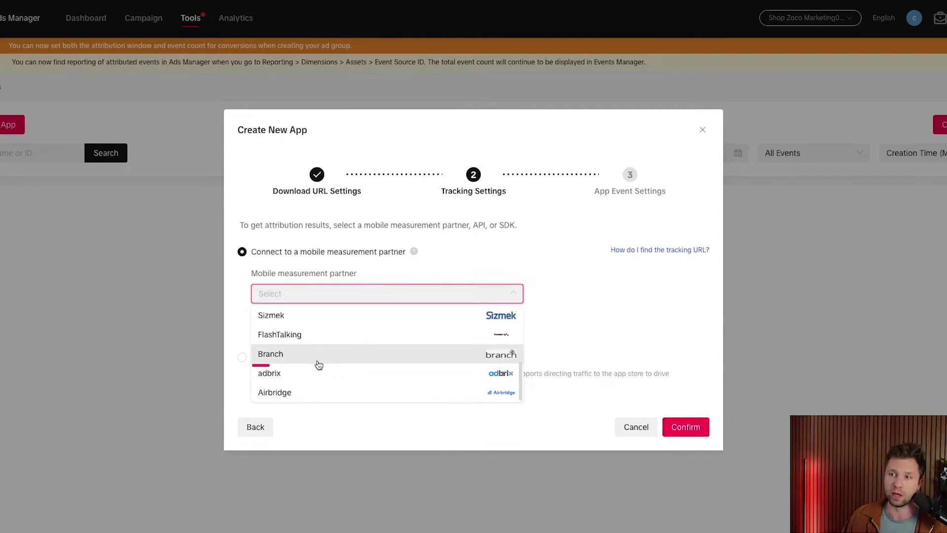
scroll(319, 360, "up", 5)
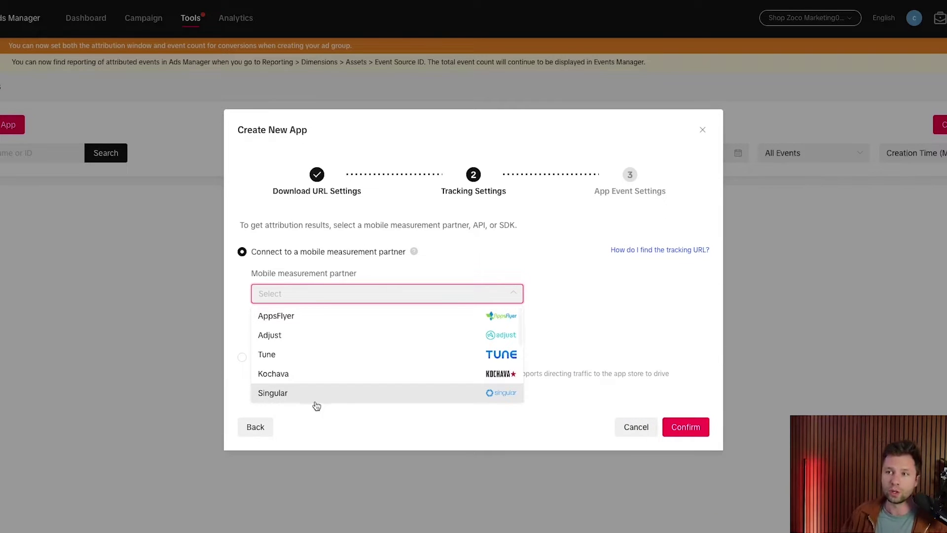
scroll(315, 325, "down", 3)
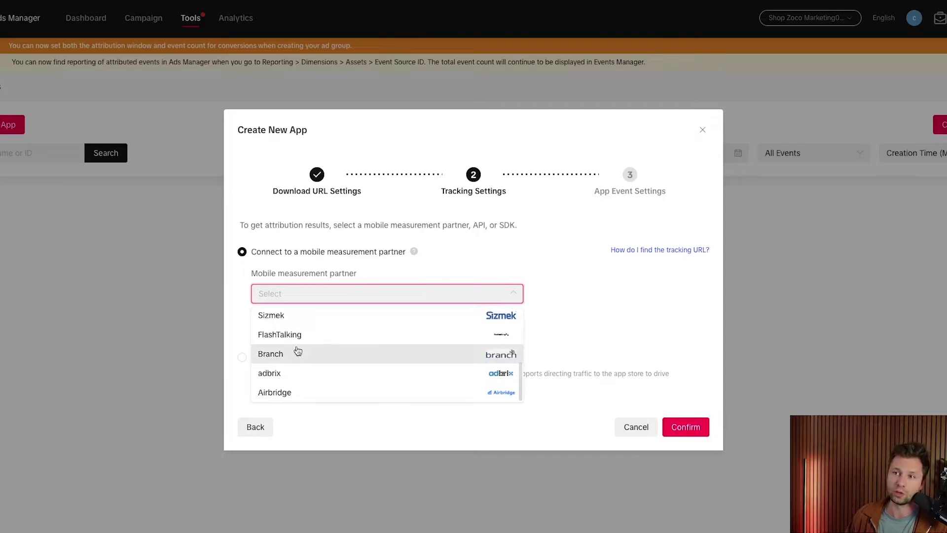
left_click(286, 351)
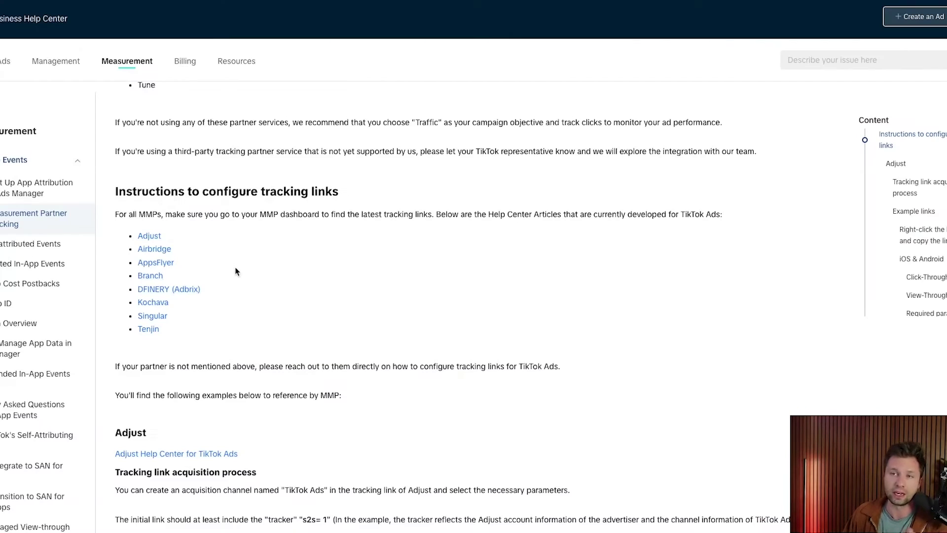
Step: Open the Branch guide from the help center's tracking link instructions and examine its TikTok For Business setup steps and event mapping
scroll(244, 285, "down", 1)
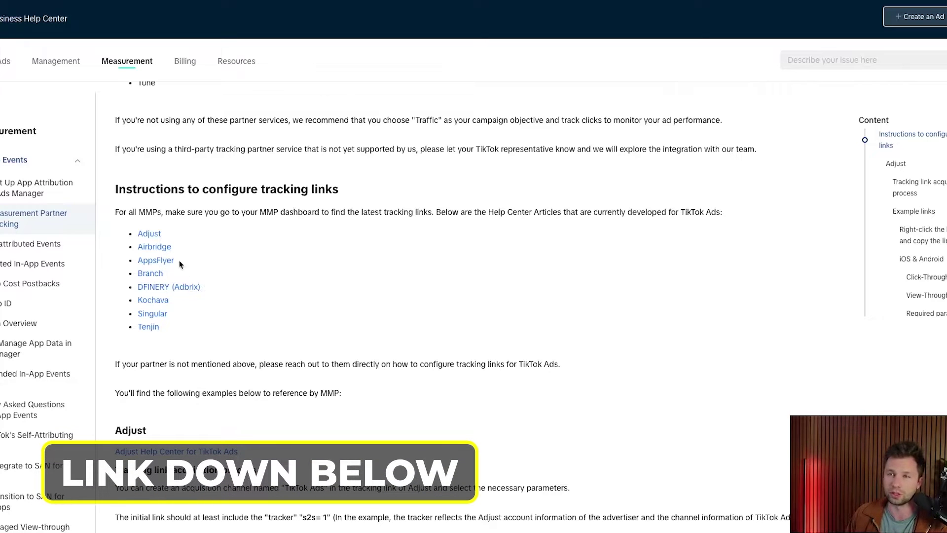
scroll(183, 310, "up", 1)
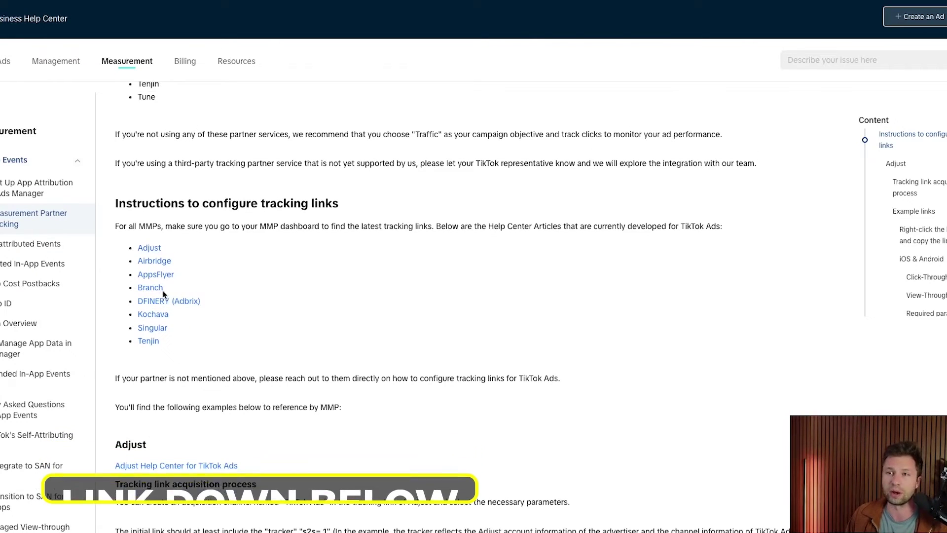
left_click(153, 288)
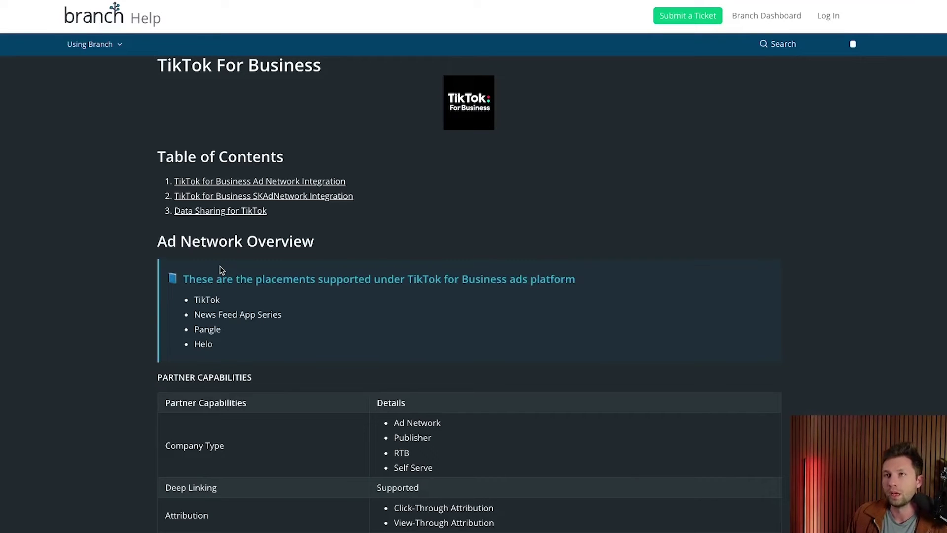
scroll(283, 244, "down", 10)
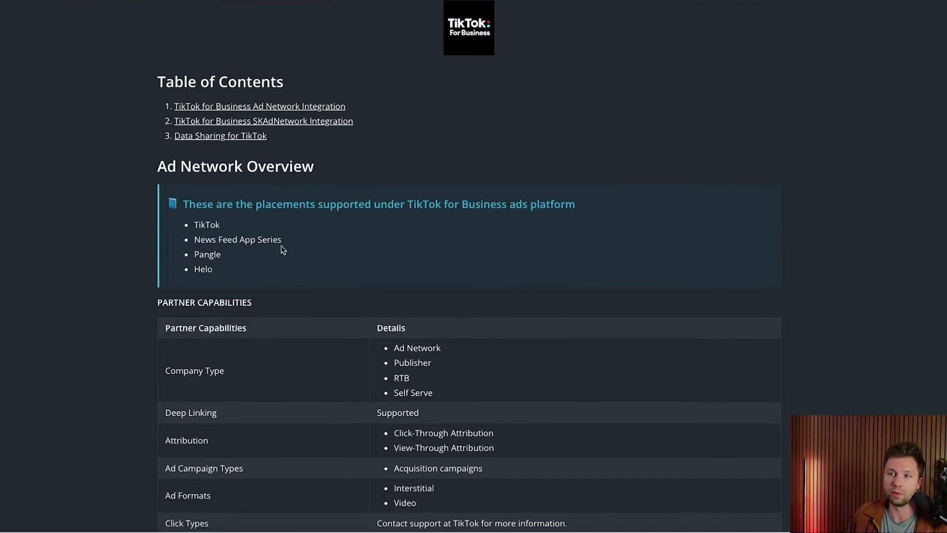
scroll(307, 257, "down", 20)
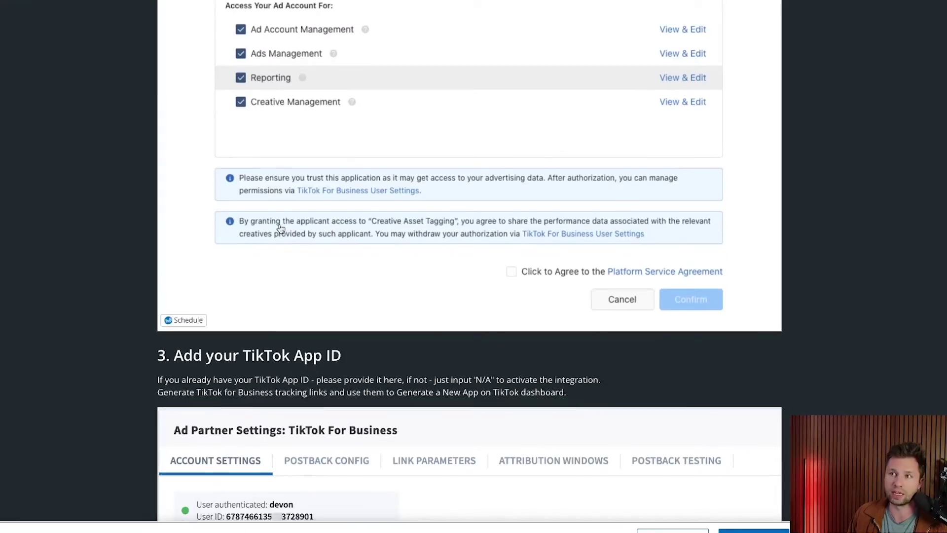
scroll(317, 262, "down", 20)
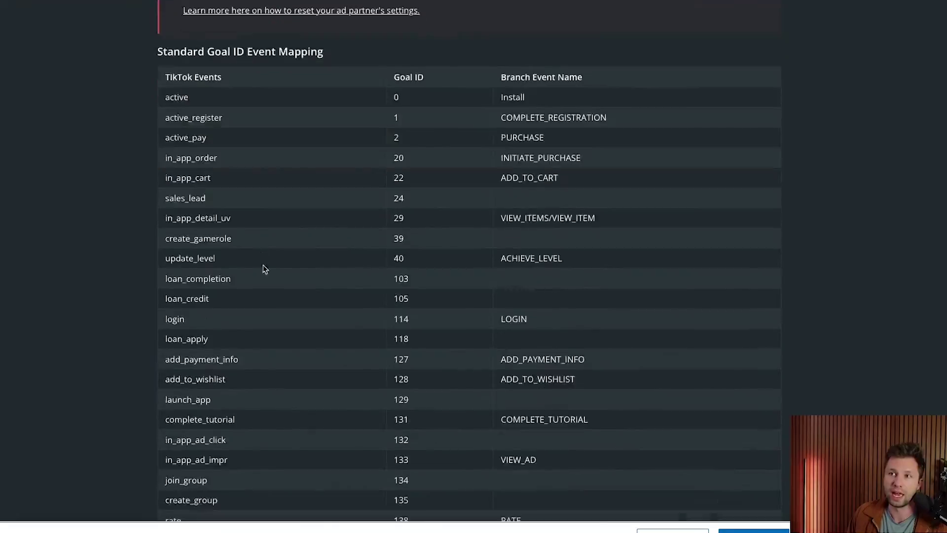
scroll(275, 249, "up", 8)
scroll(226, 319, "down", 10)
scroll(298, 245, "up", 3)
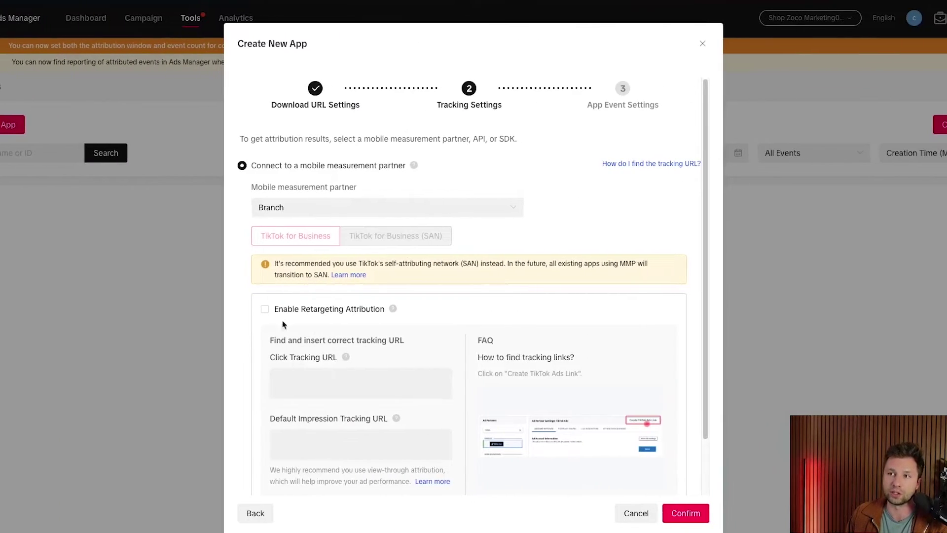
Step: Examine the Click Tracking URL and Default Impression Tracking URL fields in the Branch tracking settings
scroll(284, 326, "down", 2)
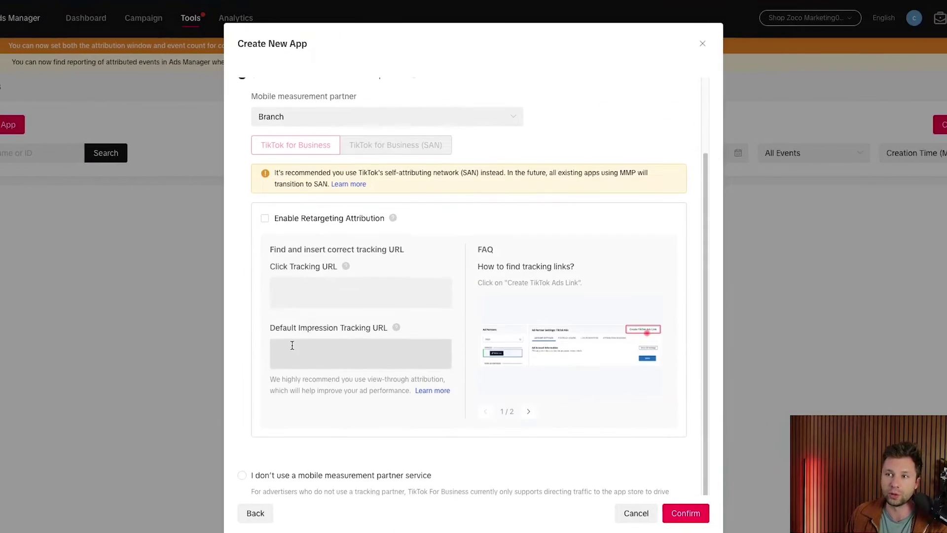
left_click(303, 292)
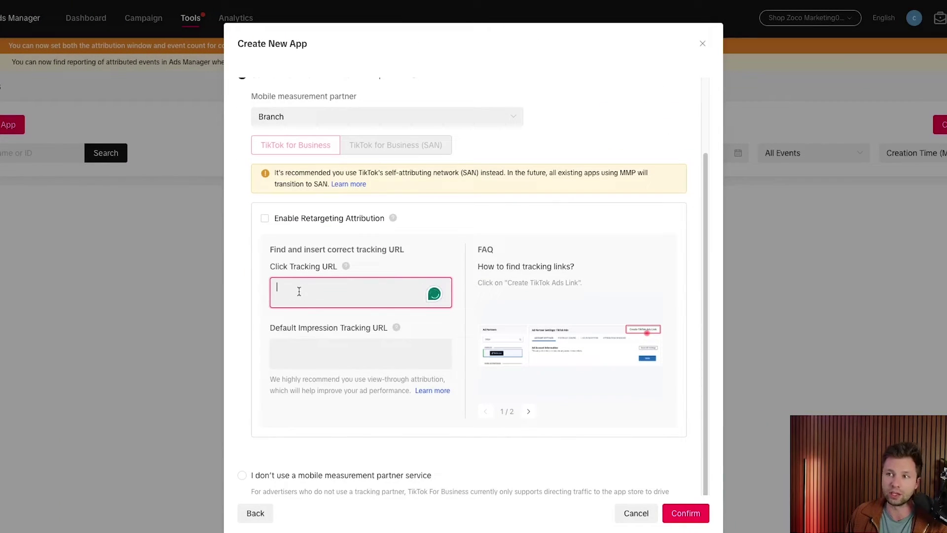
left_click(287, 350)
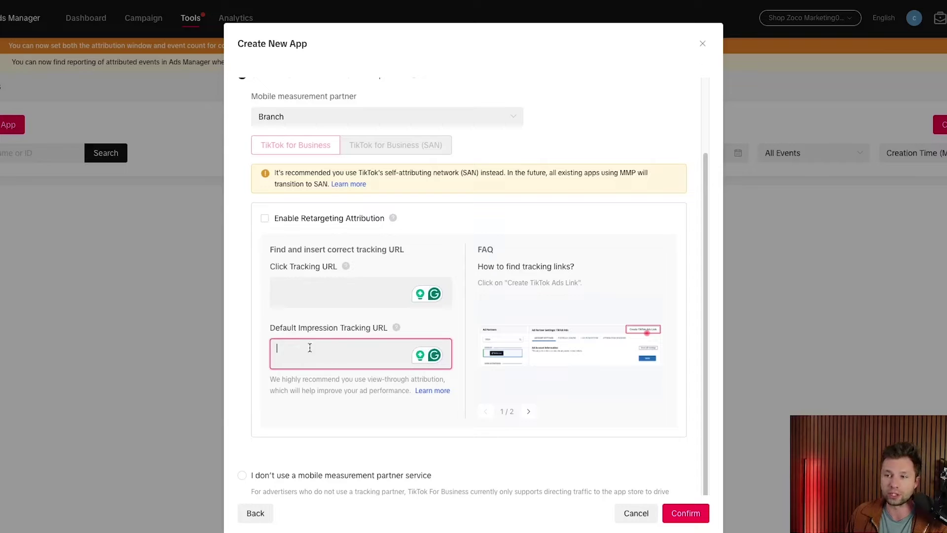
left_click(659, 510)
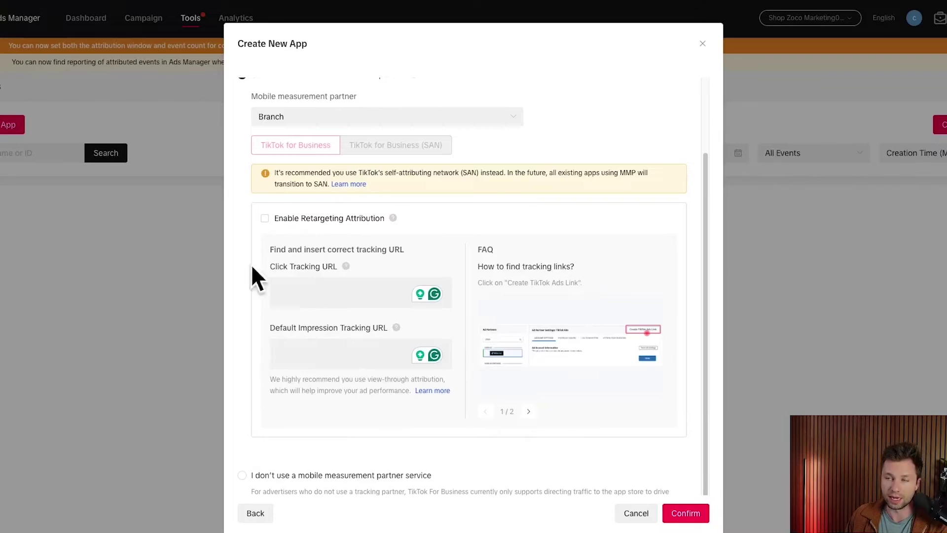
left_click(300, 294)
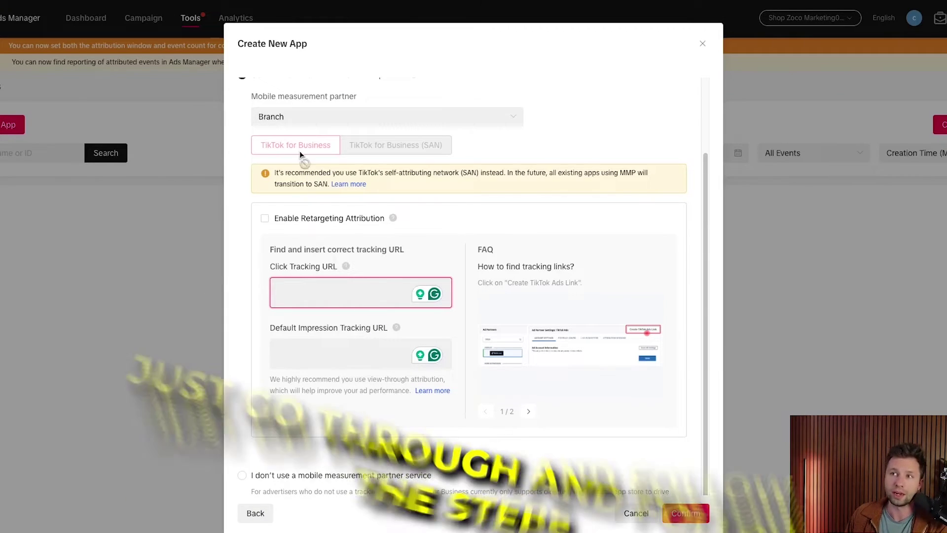
scroll(294, 442, "up", 2)
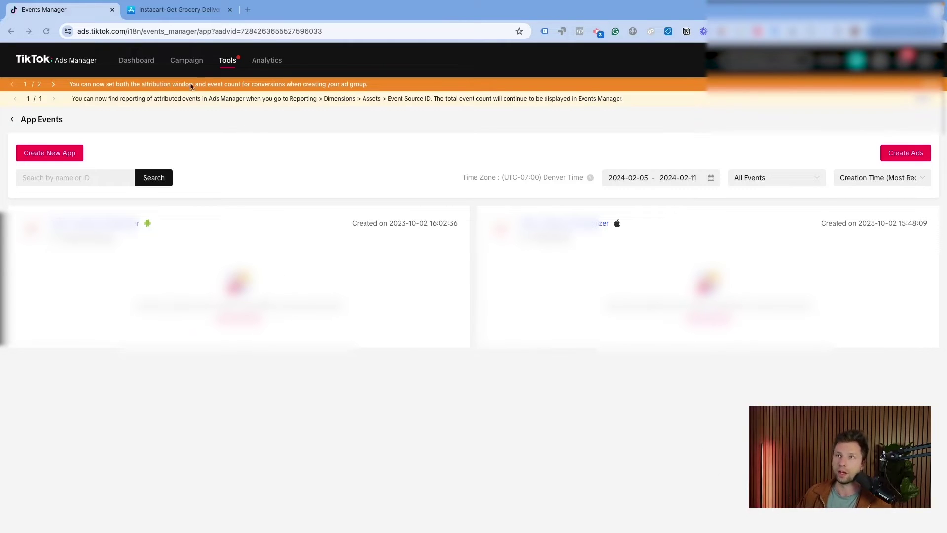
Step: Open the campaign overview of the ad account that already has its apps connected
left_click(189, 65)
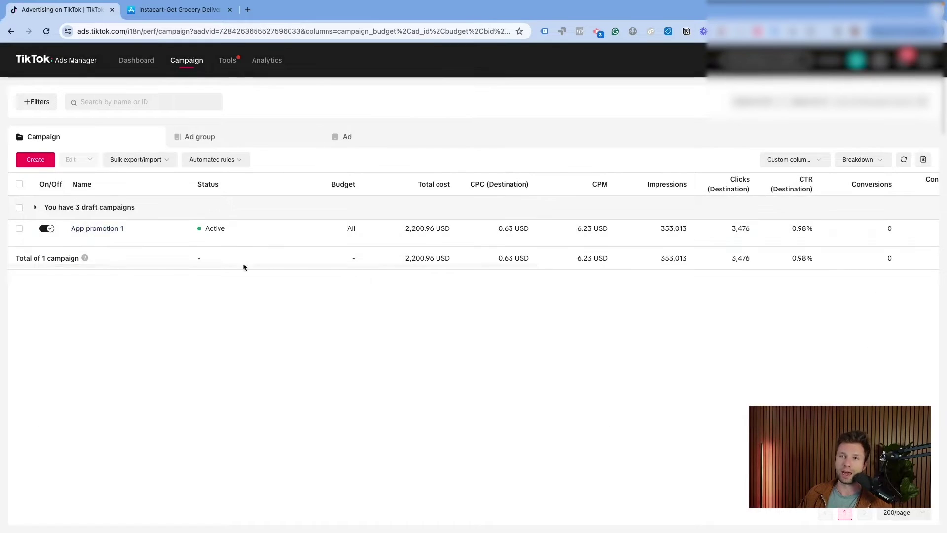
Step: Start a new campaign with Advanced create, dismissing the browser's notification request, and choose App promotion as the advertising objective
left_click(33, 161)
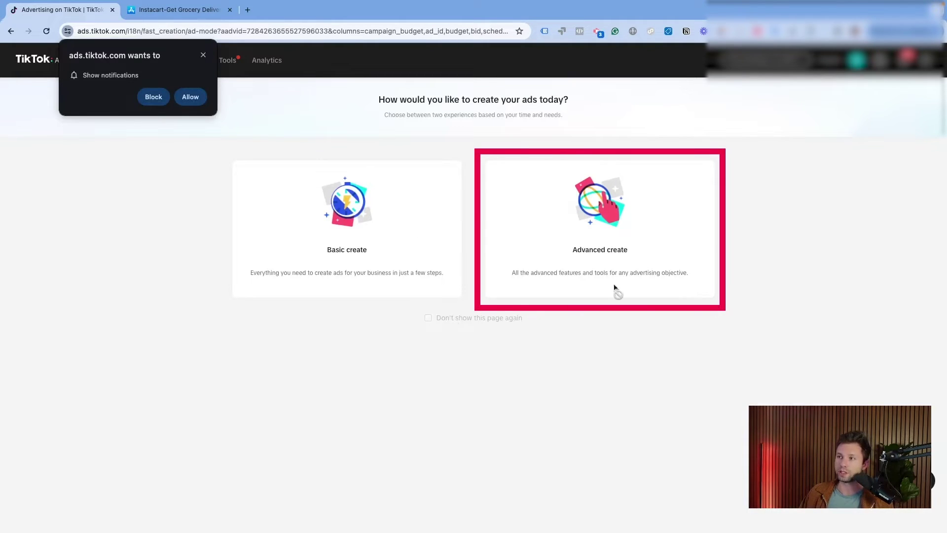
left_click(568, 216)
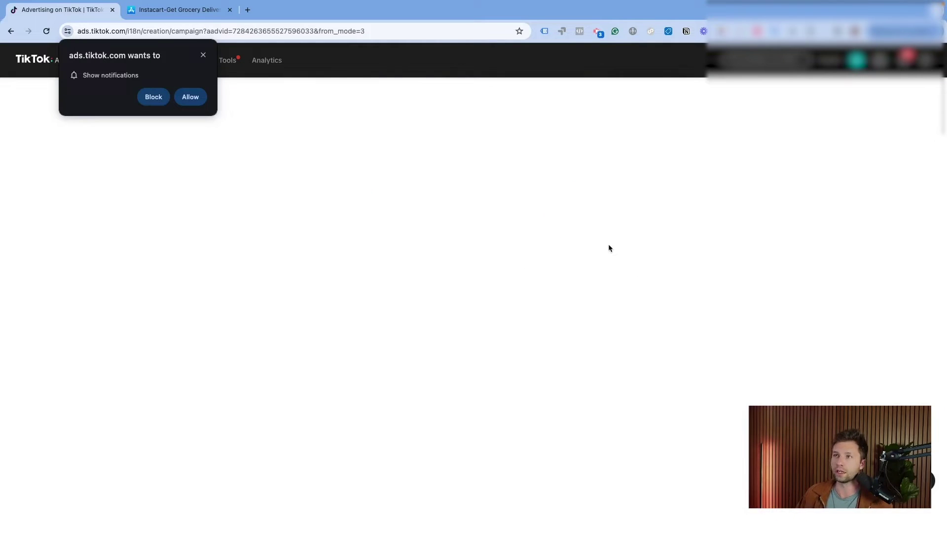
left_click(203, 56)
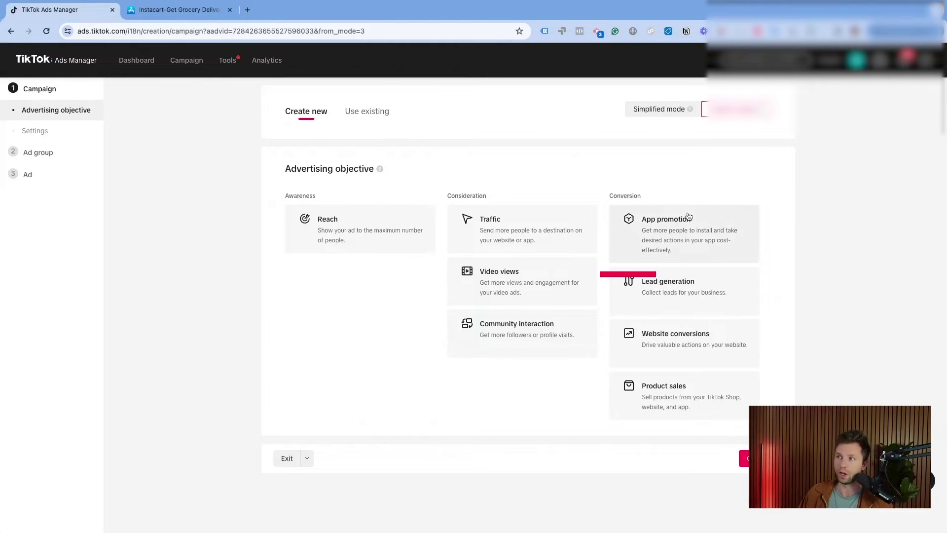
left_click(660, 240)
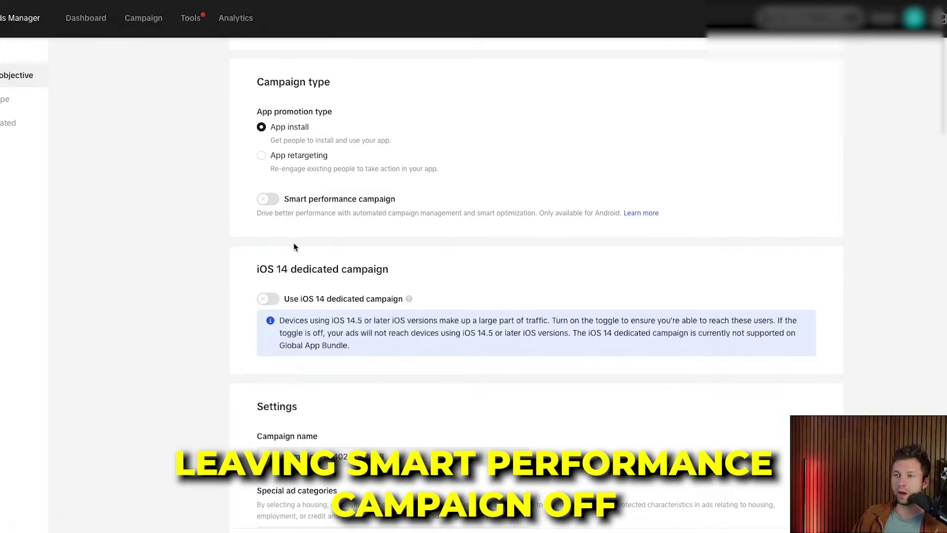
Step: Try the iOS 14 dedicated campaign setting with the Pixie - Family Life Organizer app selected, and turn the setting back off
scroll(296, 295, "down", 1)
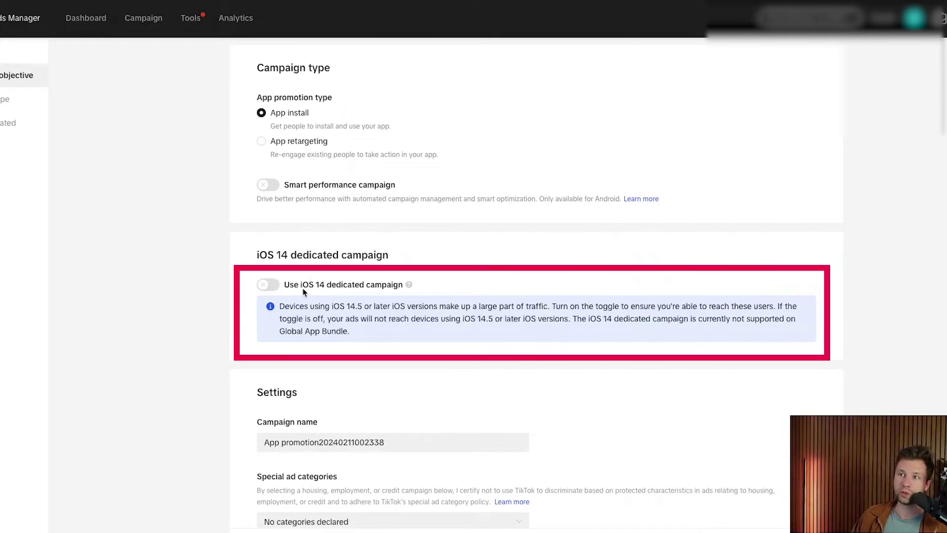
left_click_drag(560, 306, 389, 319)
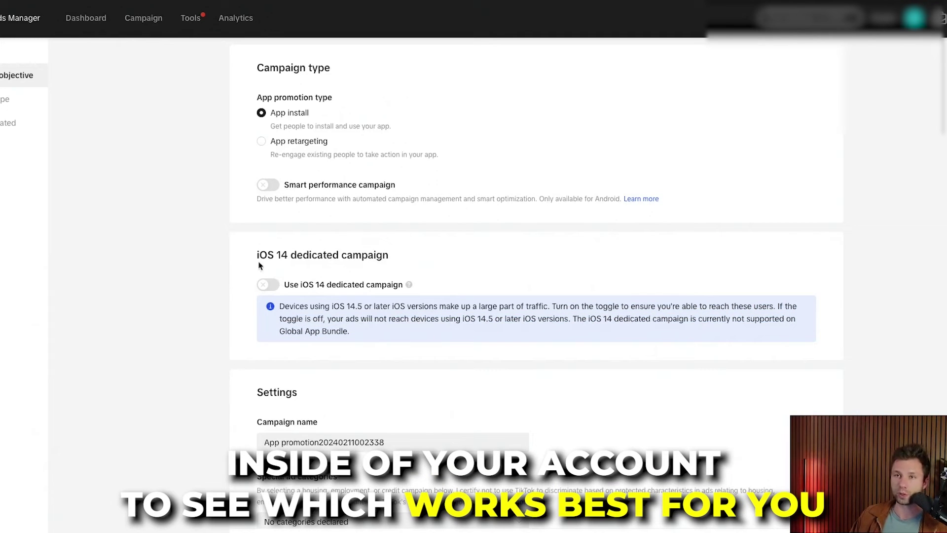
left_click(268, 285)
scroll(214, 338, "down", 2)
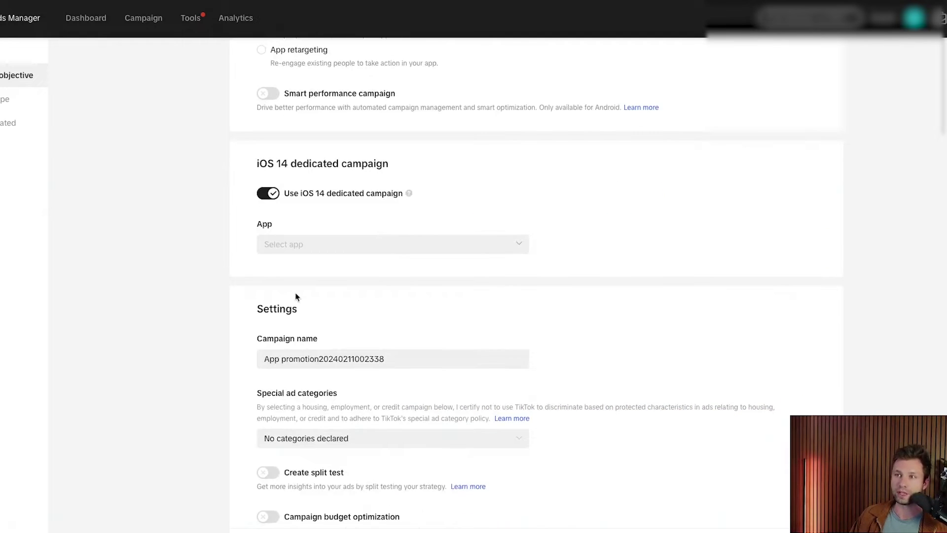
scroll(227, 283, "up", 1)
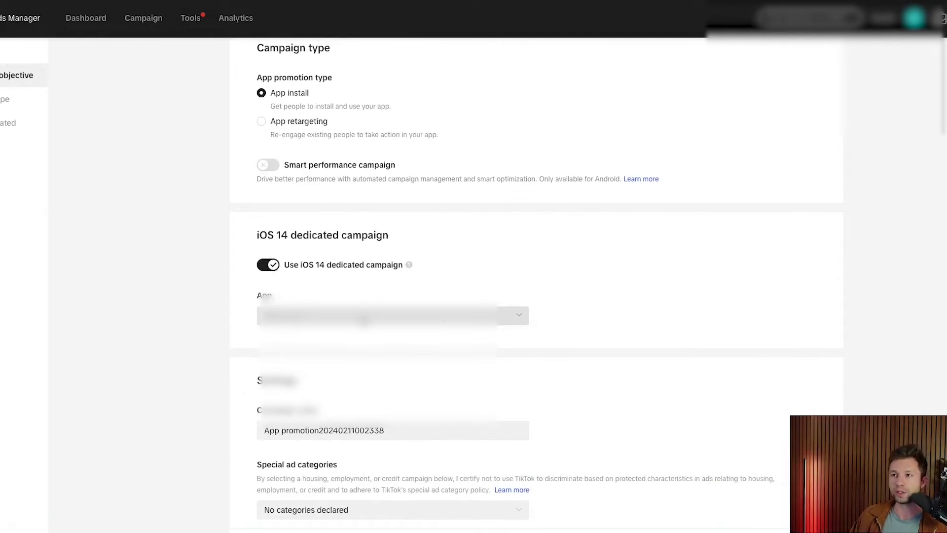
left_click(364, 320)
left_click(345, 317)
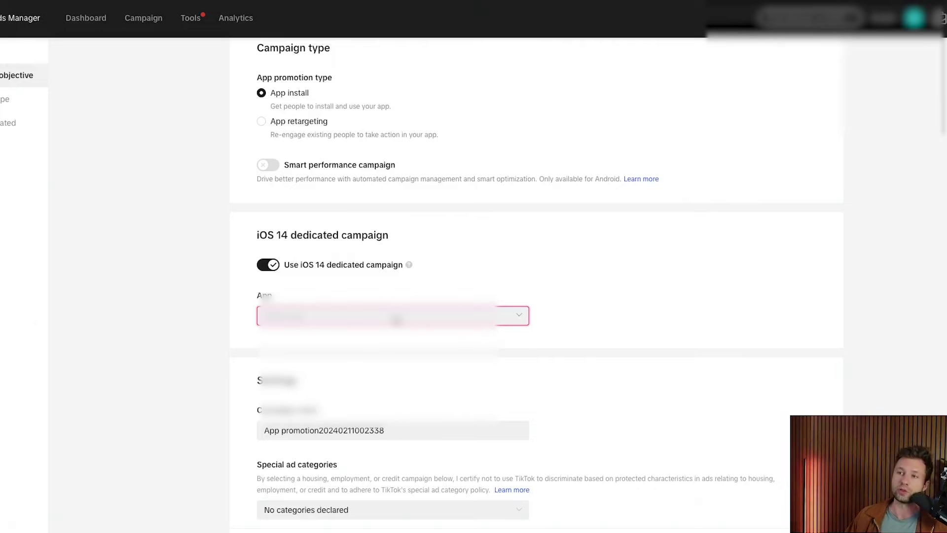
left_click(397, 318)
left_click(328, 334)
scroll(219, 350, "down", 1)
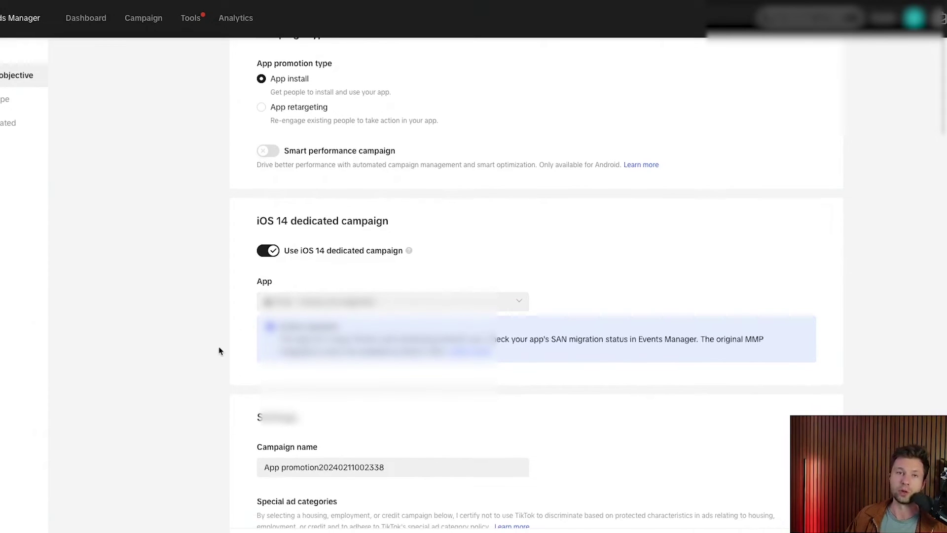
scroll(270, 287, "up", 1)
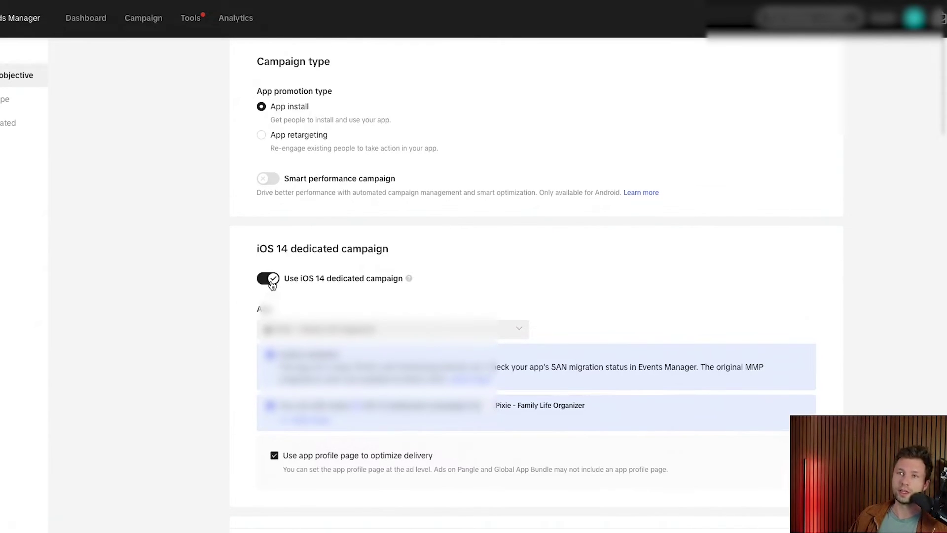
left_click(271, 283)
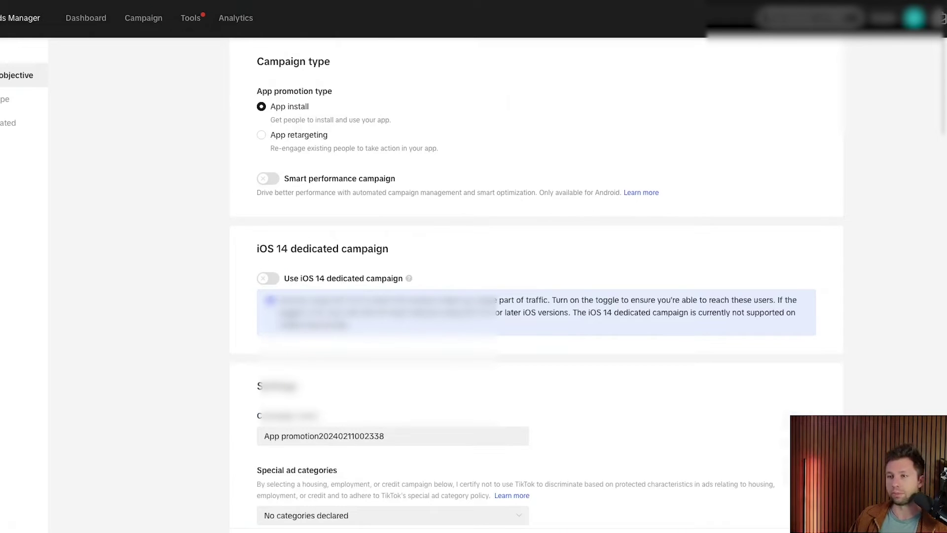
Step: Review the campaign name and the special ad category options, leave no categories declared, and continue to the ad group setup
scroll(272, 269, "down", 1)
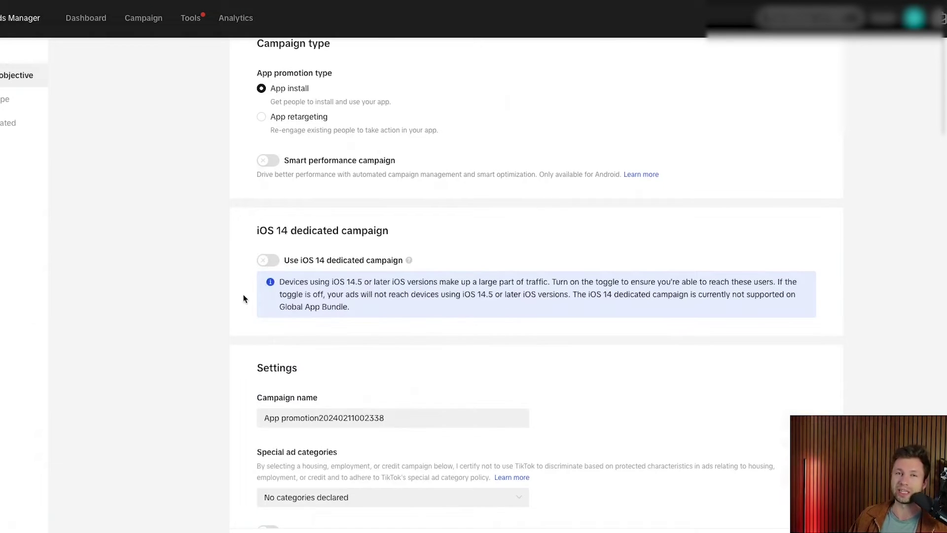
scroll(269, 306, "down", 3)
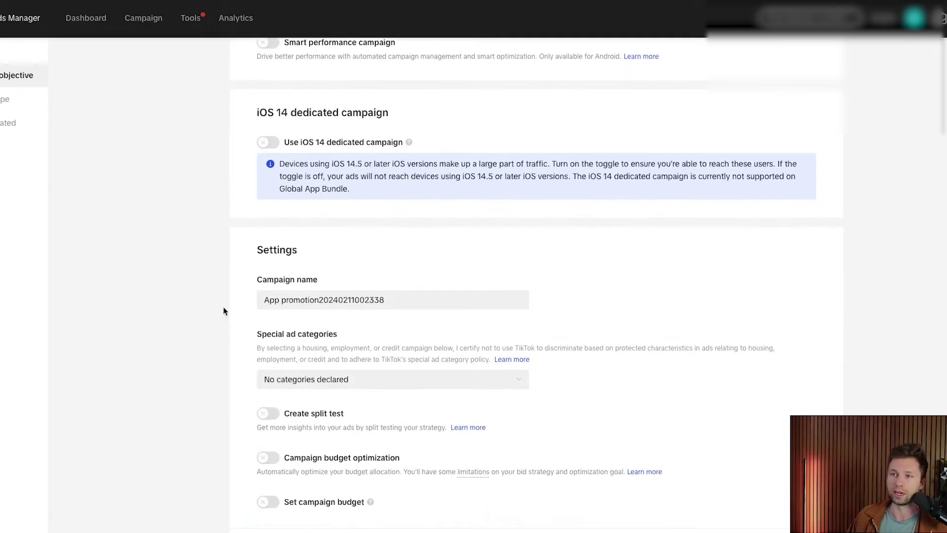
left_click_drag(402, 295, 224, 300)
left_click(231, 317)
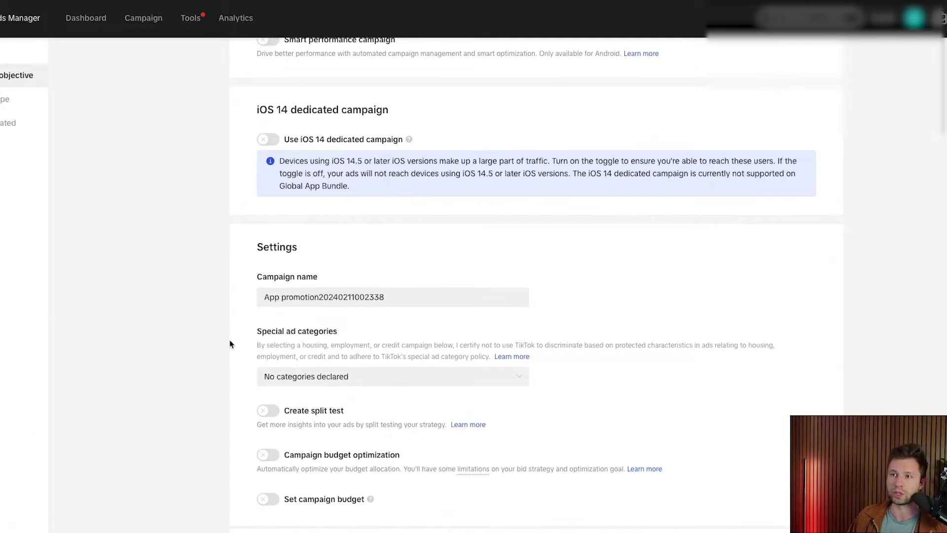
scroll(221, 324, "down", 1)
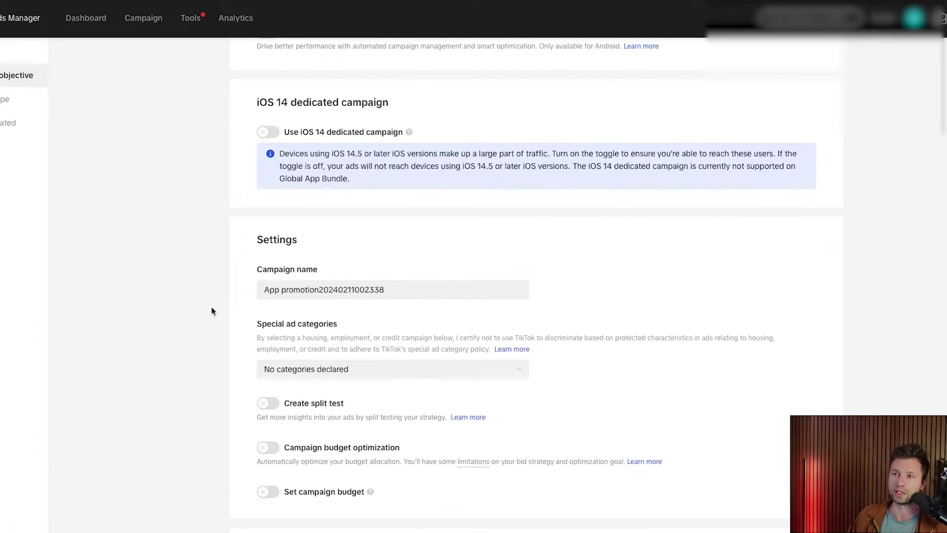
left_click(390, 374)
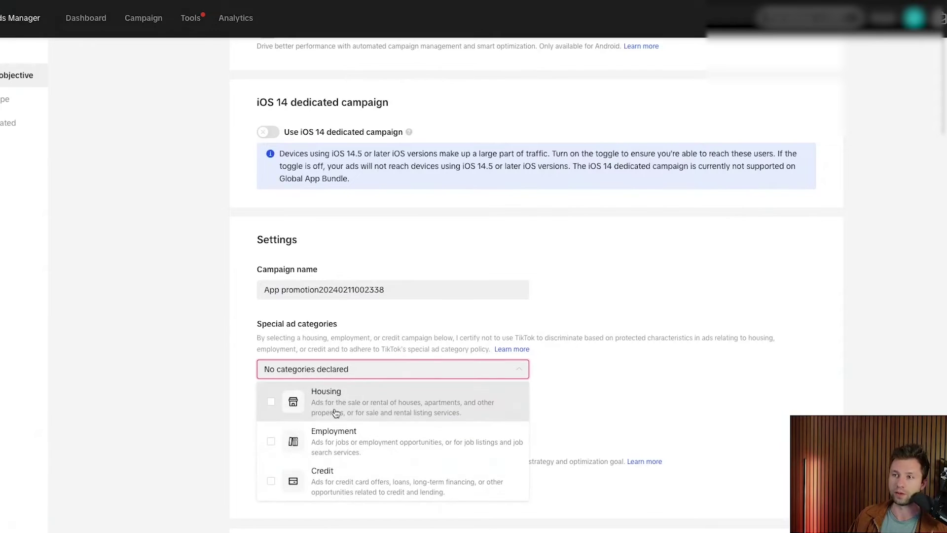
left_click(196, 396)
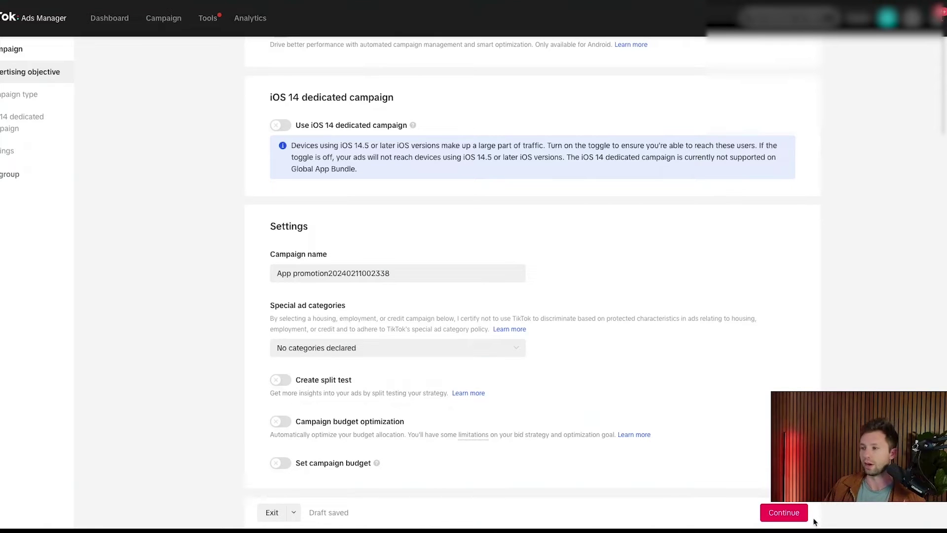
left_click(783, 513)
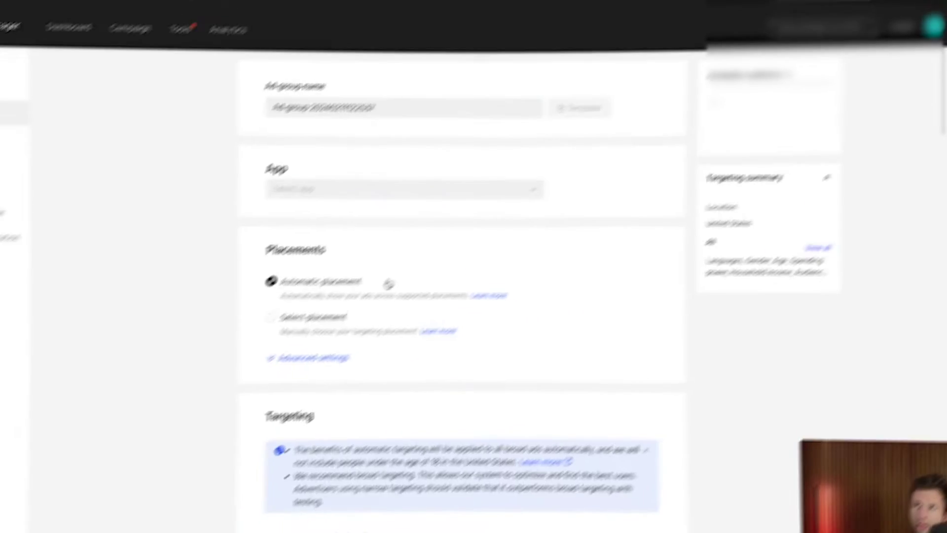
Step: Select the iOS version of the app as the promoted app for the ad group, keeping the default ad group name
left_click_drag(427, 96, 275, 86)
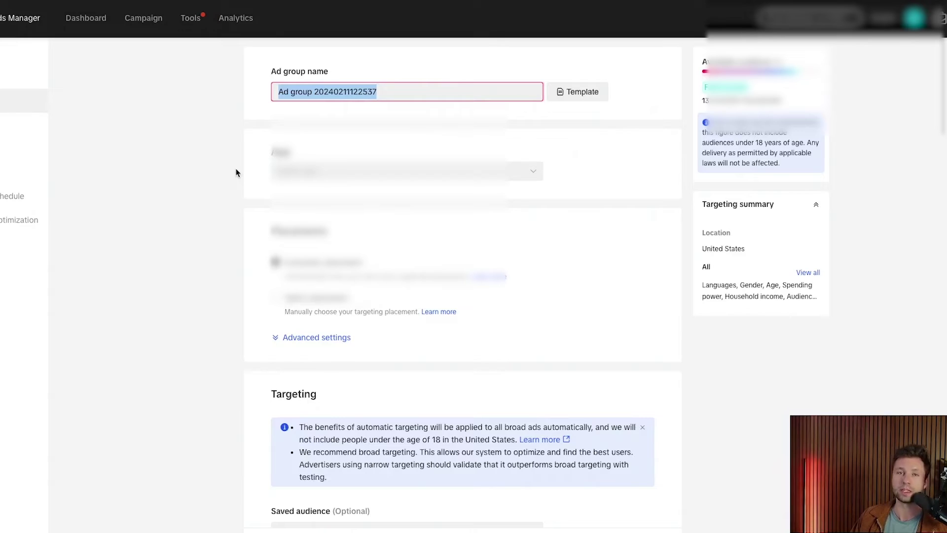
left_click(323, 170)
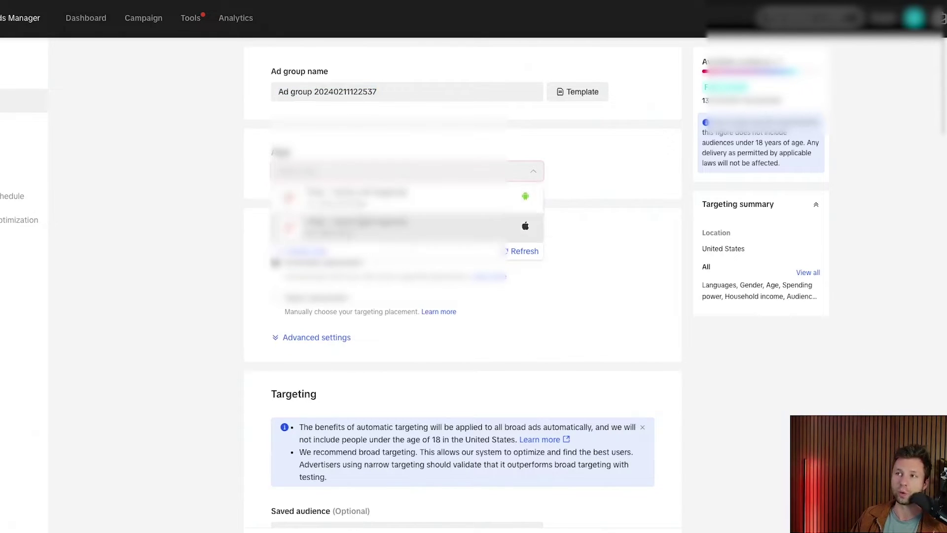
left_click(342, 228)
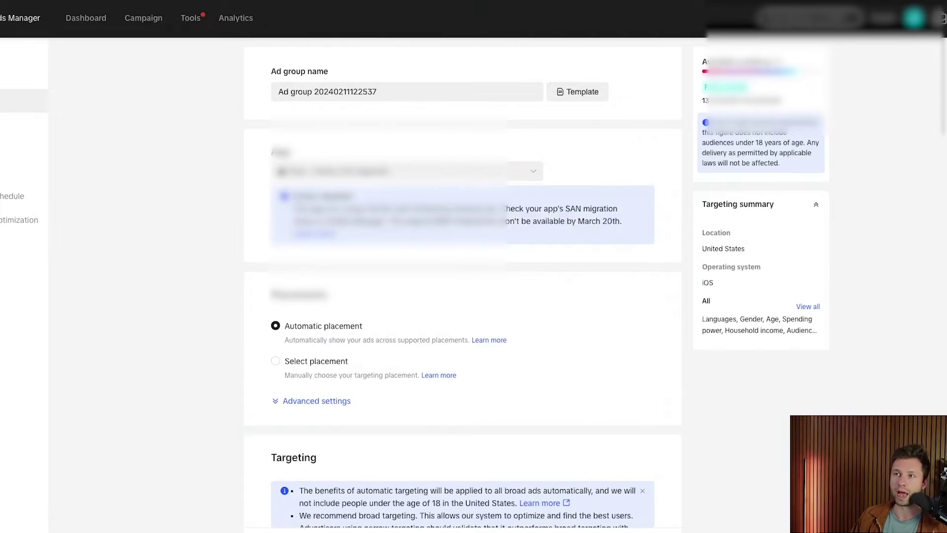
Step: Try manual placement on TikTok only, excluding Global App Bundle and Pangle, and return to automatic placement
scroll(219, 232, "down", 4)
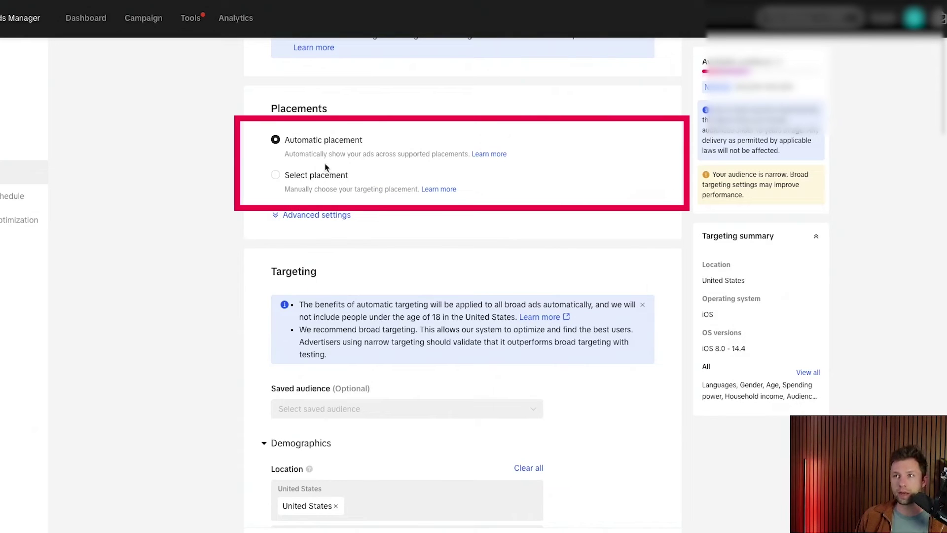
left_click(275, 176)
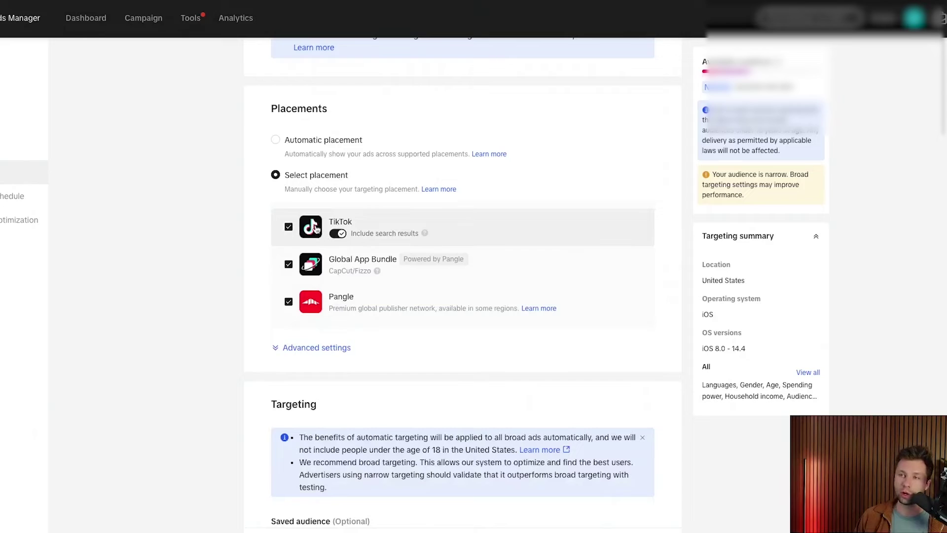
left_click(288, 264)
left_click(289, 301)
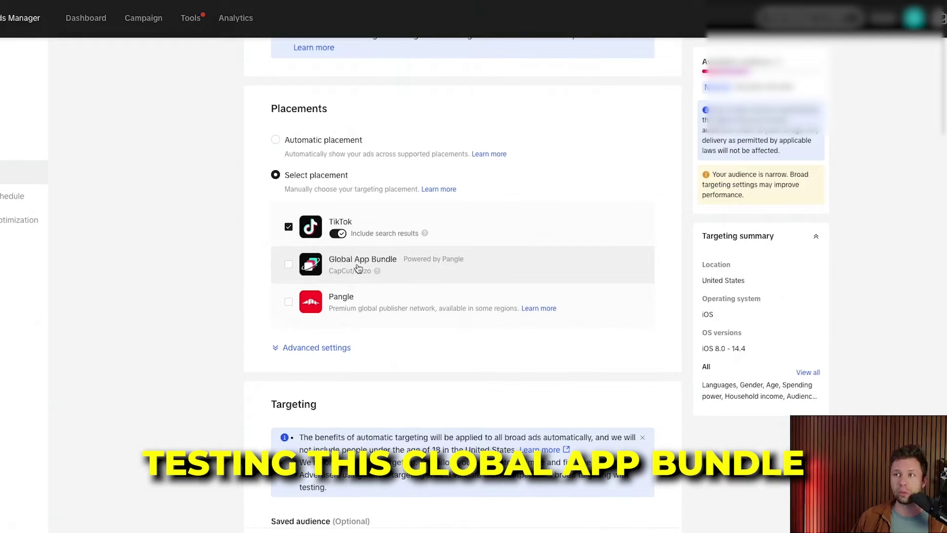
mouse_move(379, 271)
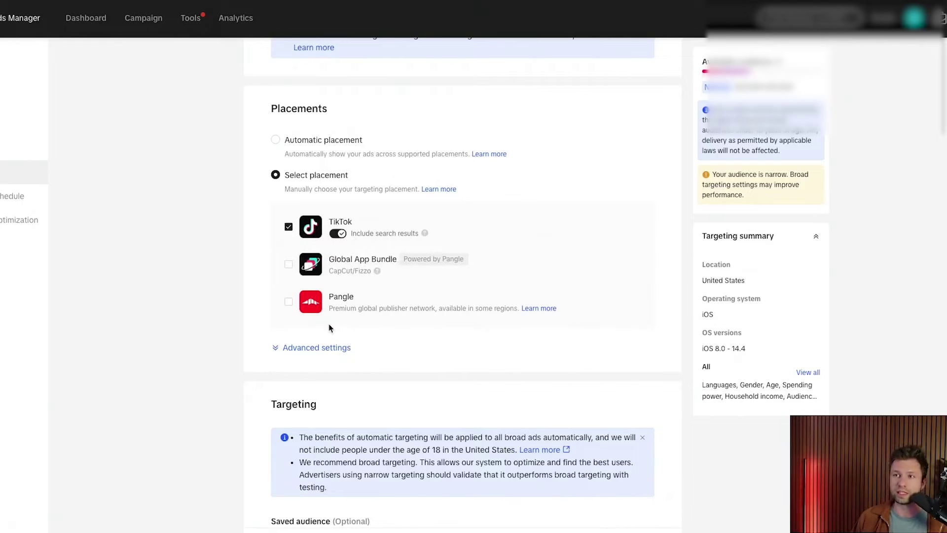
left_click(274, 141)
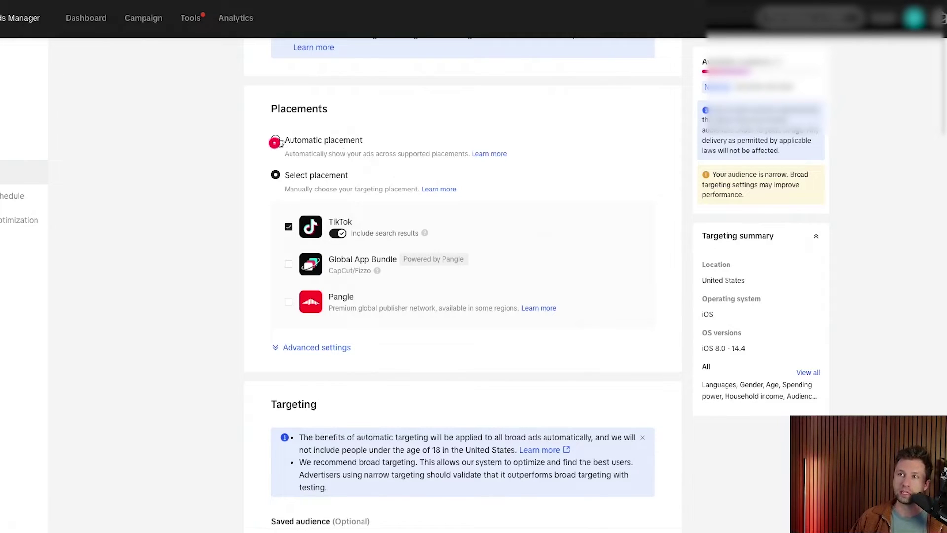
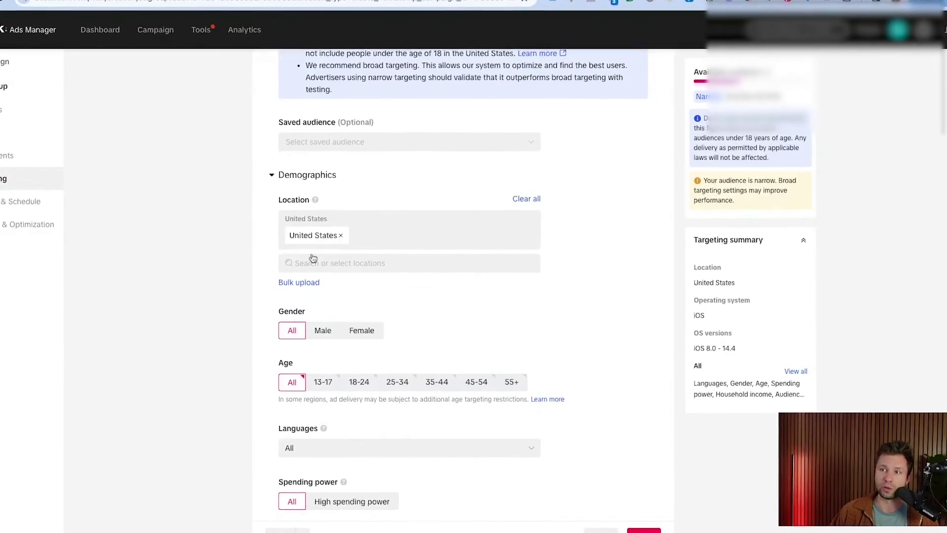
Step: Examine the ad group's demographic, audience, and interest targeting options, and expand the device settings to review OS versions and connection options
scroll(326, 276, "down", 1)
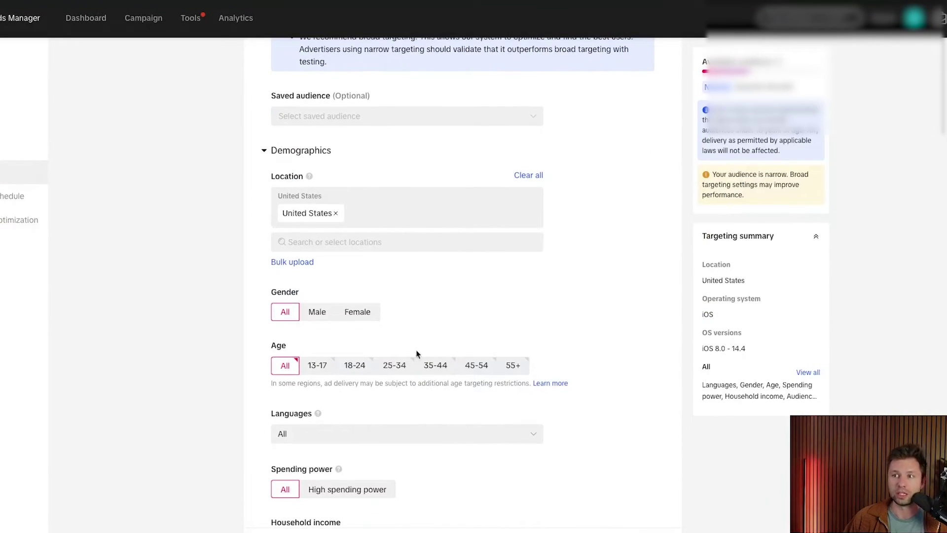
scroll(416, 354, "down", 3)
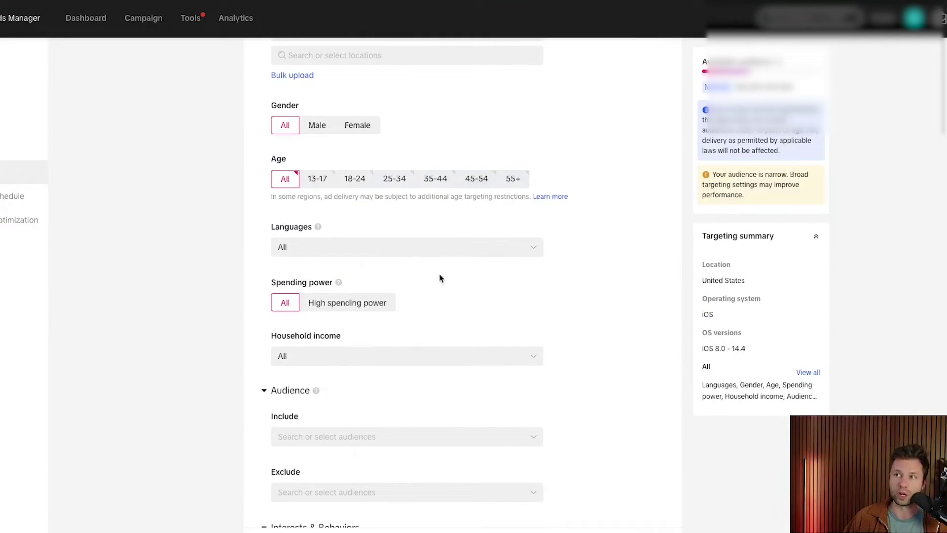
scroll(386, 306, "down", 1)
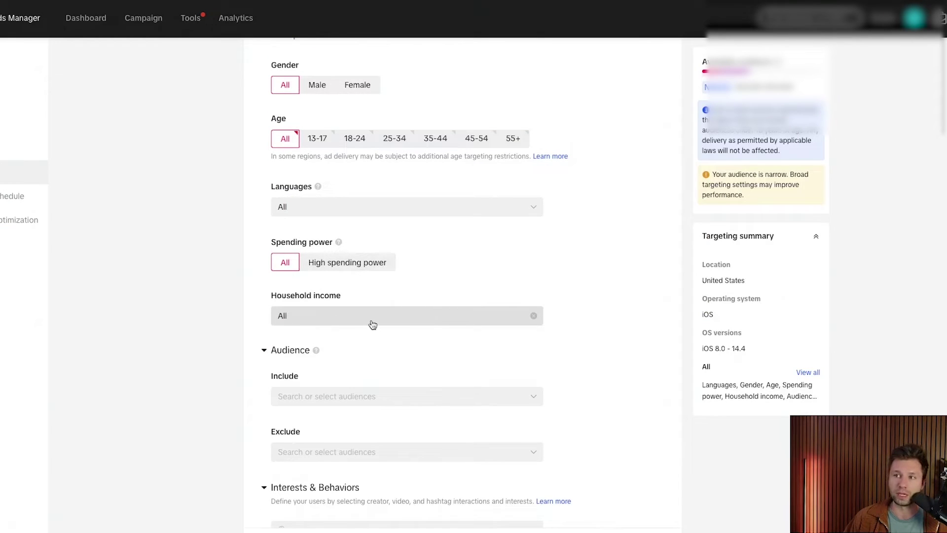
scroll(375, 324, "down", 3)
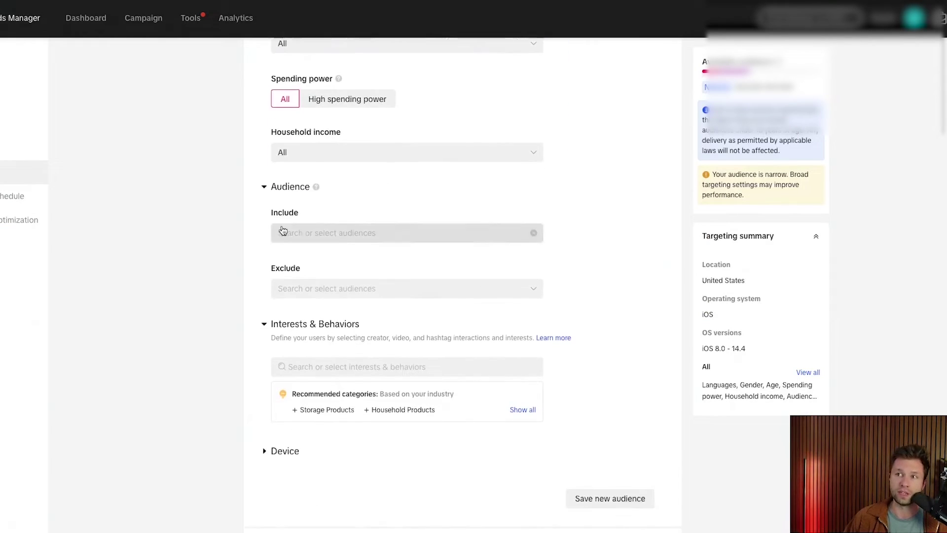
scroll(338, 328, "down", 3)
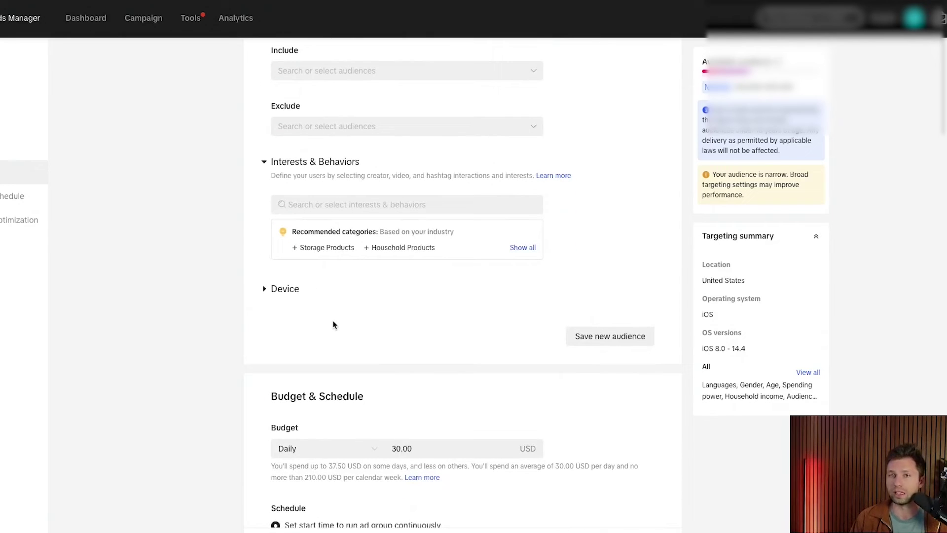
left_click(266, 290)
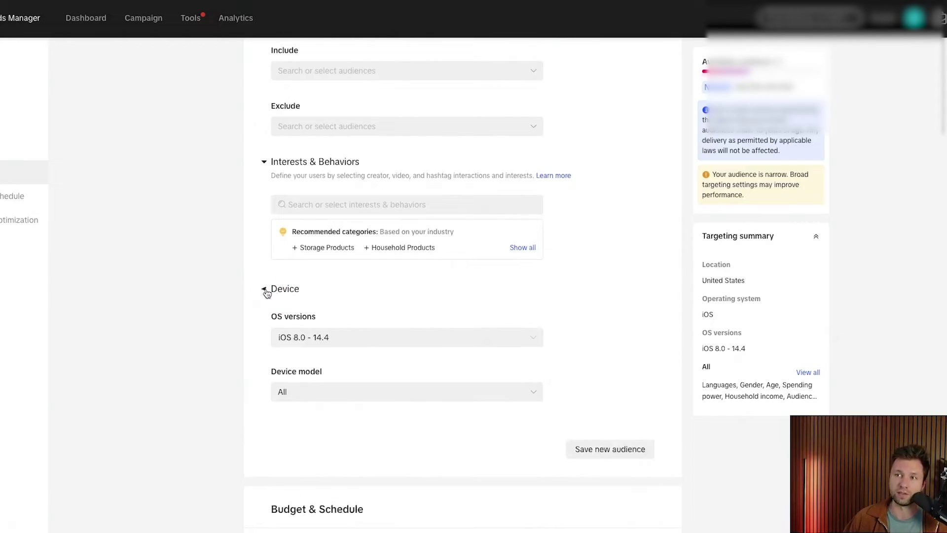
scroll(346, 331, "down", 3)
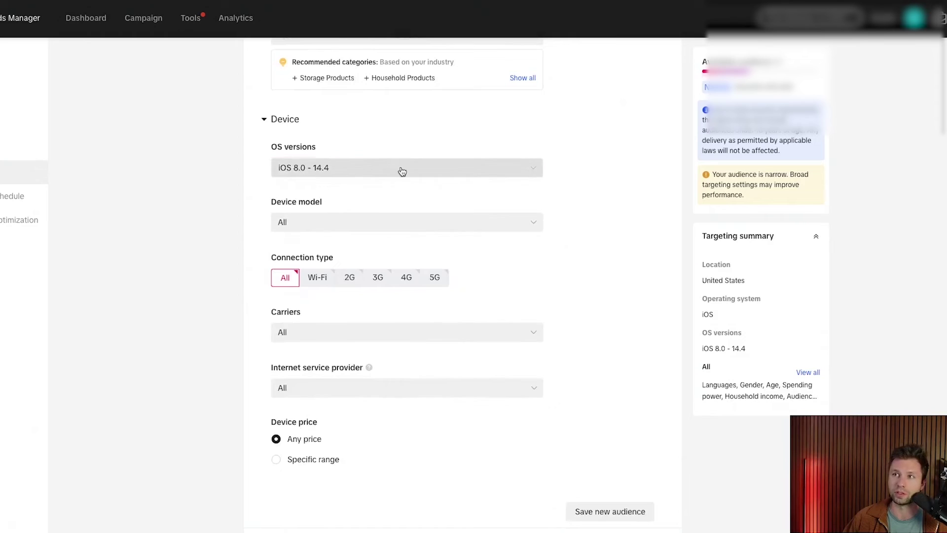
Step: Look over the OS version, connection type, carrier, and device price options, and recheck the audience inclusion, exclusion, and interest fields
left_click(402, 171)
scroll(268, 310, "down", 2)
left_click(207, 277)
scroll(312, 240, "up", 2)
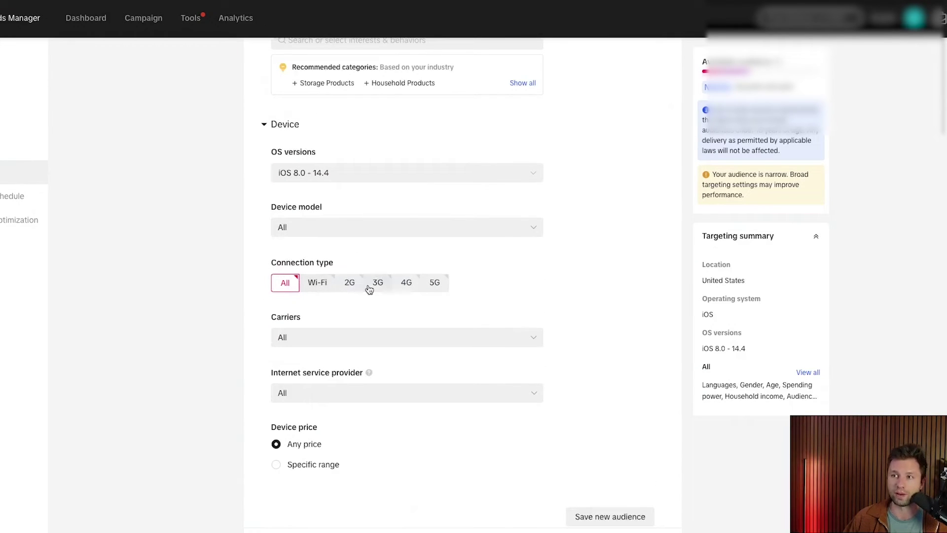
scroll(323, 336, "up", 7)
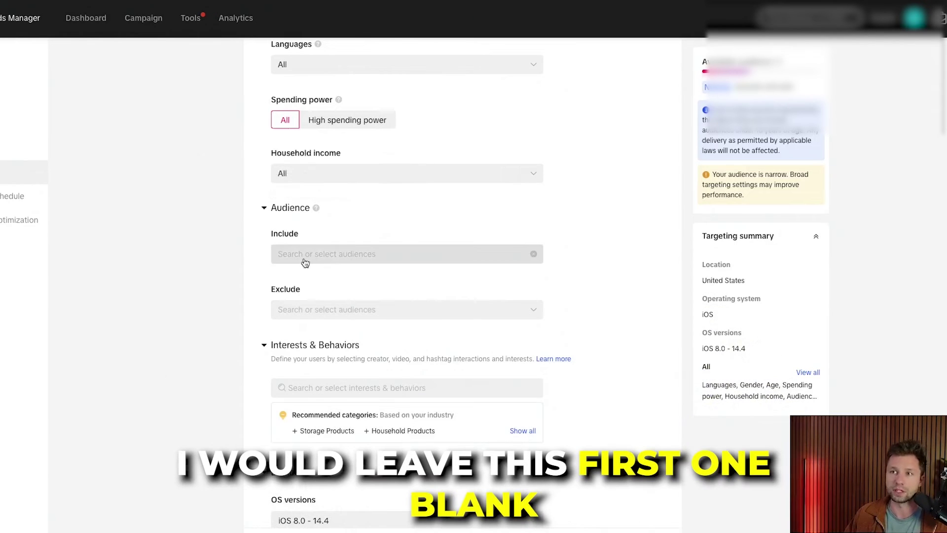
scroll(339, 283, "down", 8)
scroll(340, 283, "down", 4)
scroll(296, 291, "up", 10)
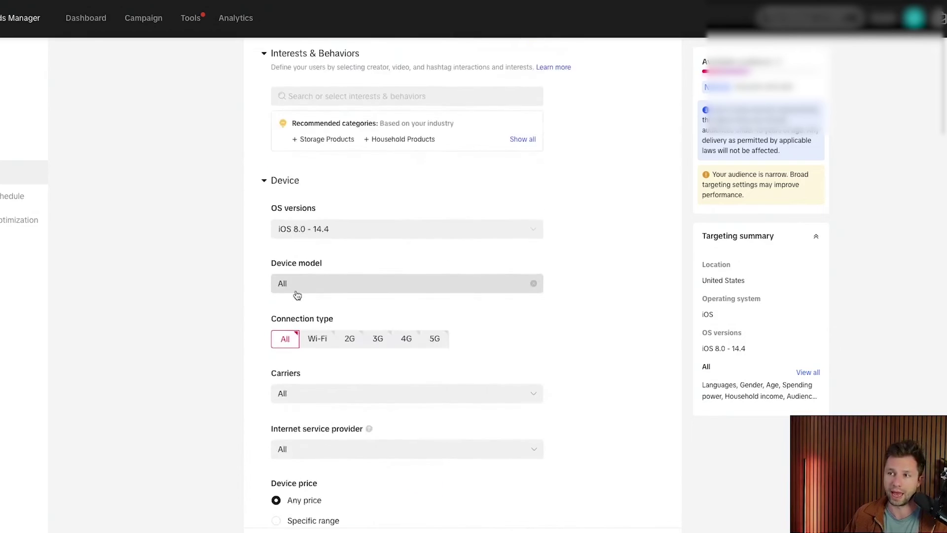
scroll(363, 186, "up", 2)
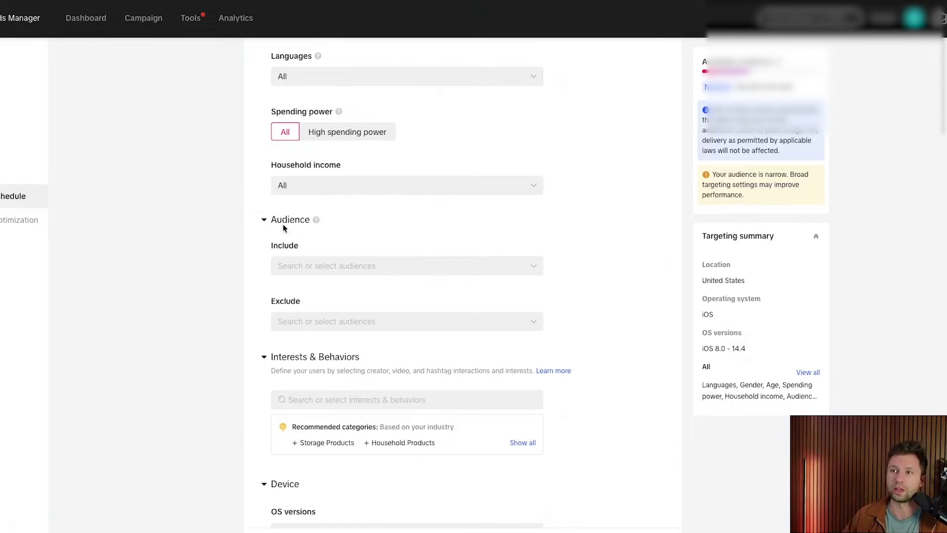
Step: Rename the ad group as Automatic Targeting
scroll(282, 206, "up", 15)
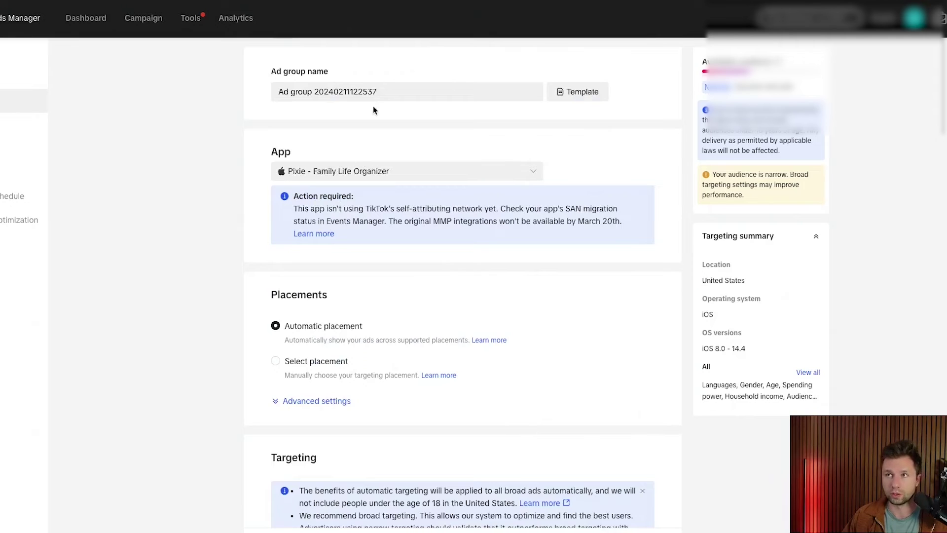
left_click_drag(385, 93, 277, 92)
type("Automati")
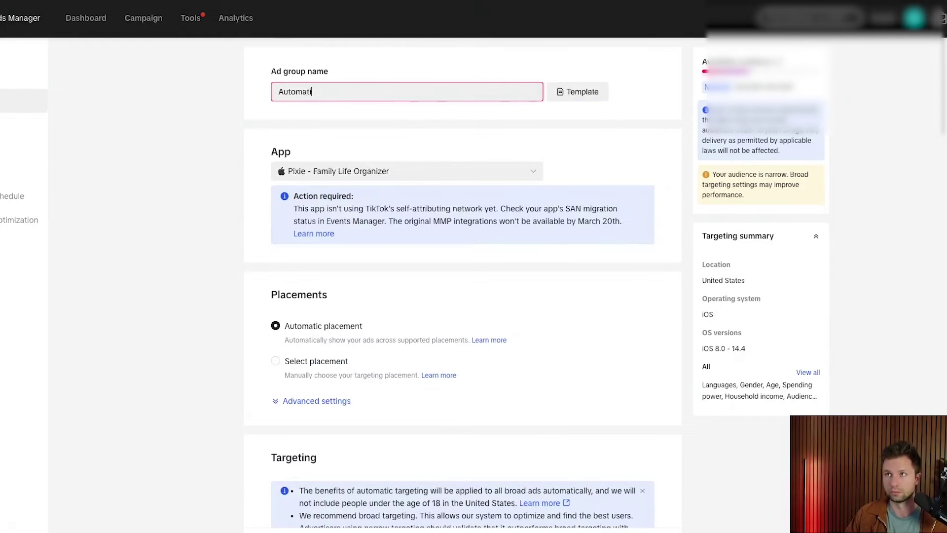
type("c Targeting")
Step: Limit the targeted device price to a specific range of 0 to 50 USD, checking the available upper limits
scroll(355, 338, "down", 15)
scroll(400, 249, "up", 7)
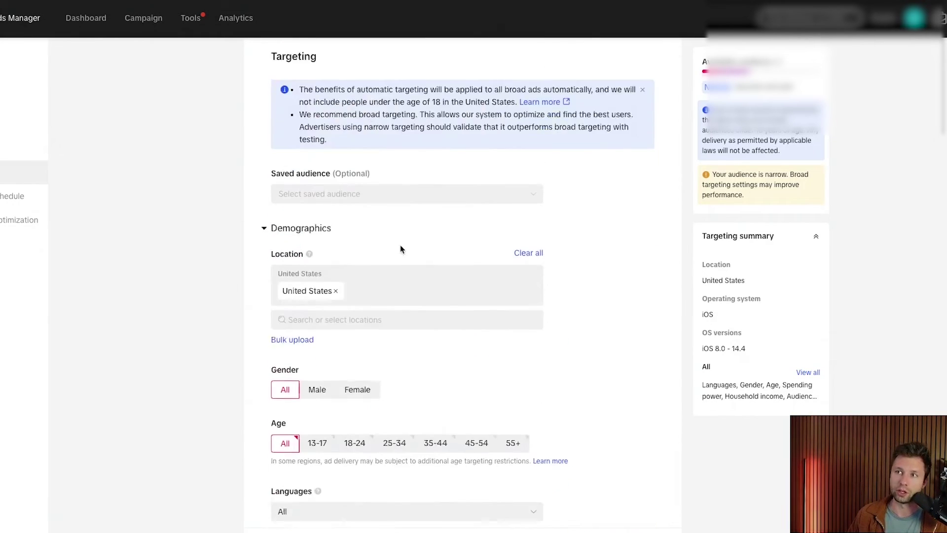
scroll(401, 249, "up", 2)
scroll(365, 236, "down", 11)
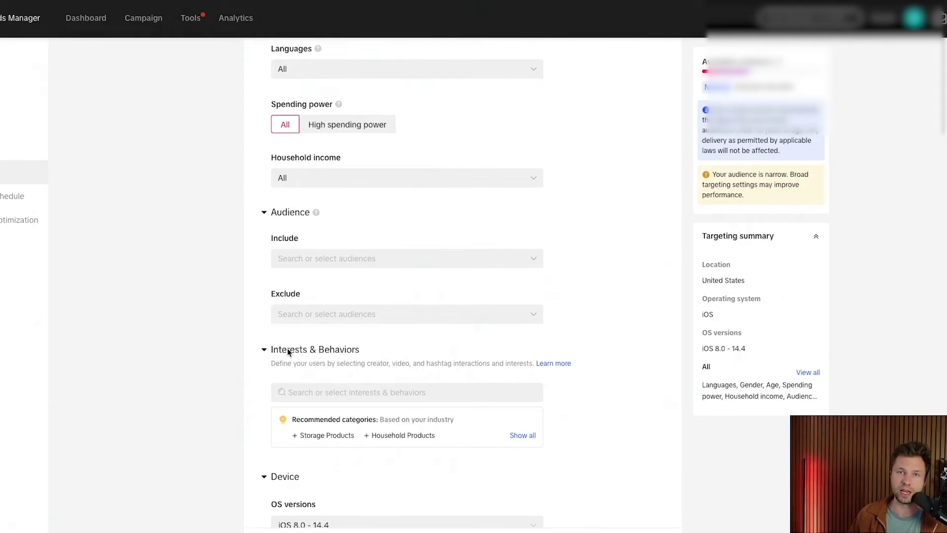
scroll(327, 353, "down", 15)
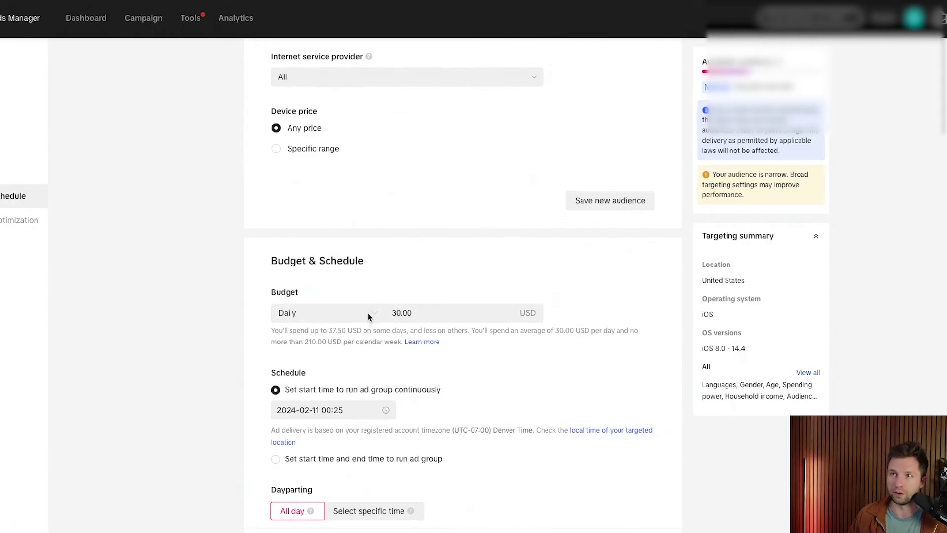
scroll(369, 315, "up", 2)
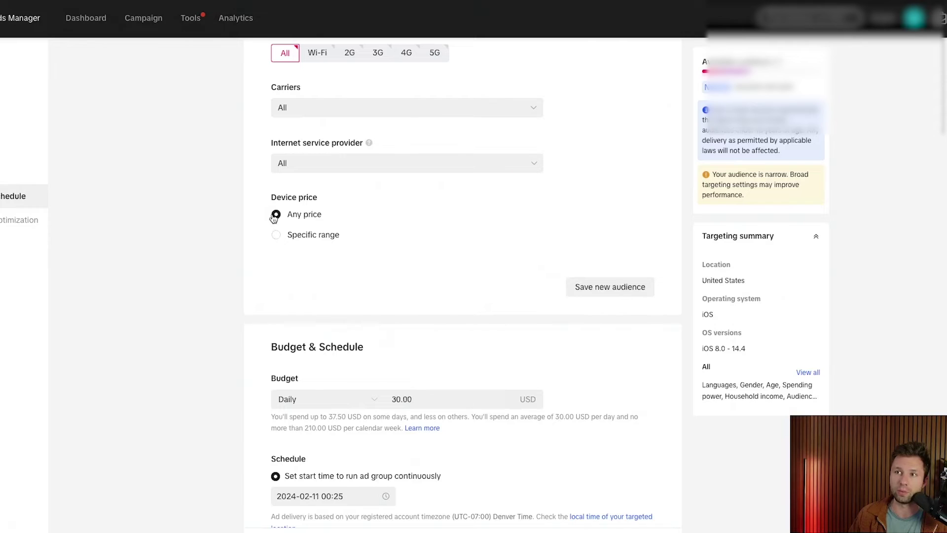
left_click(276, 236)
left_click(477, 260)
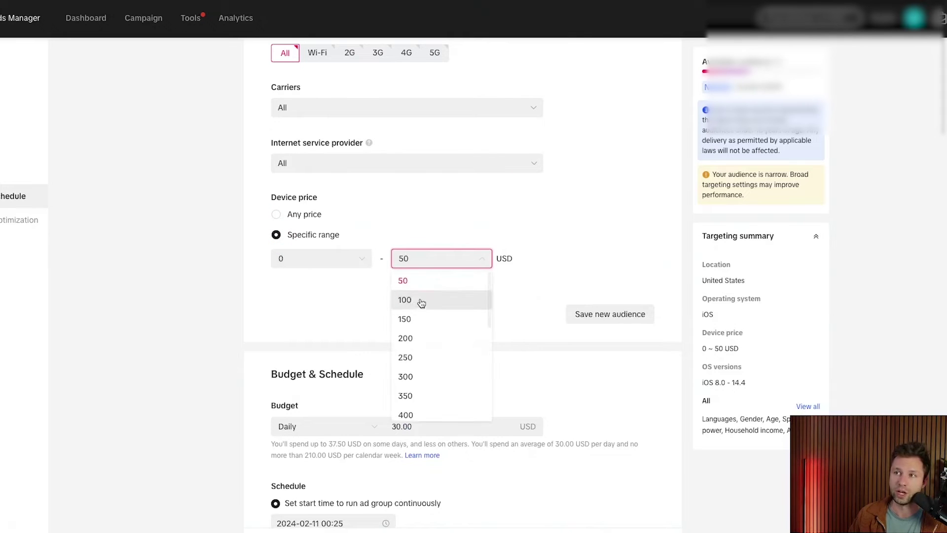
scroll(421, 302, "down", 10)
scroll(347, 246, "up", 4)
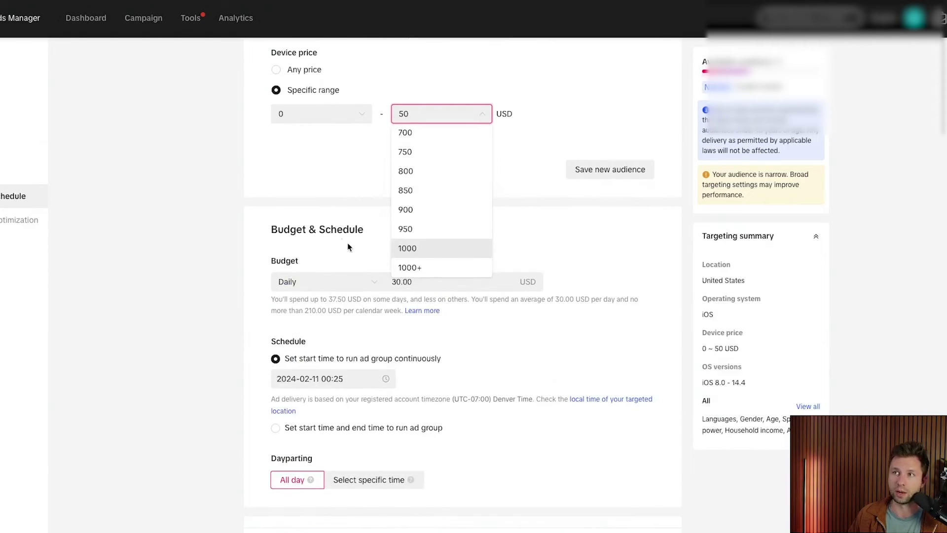
left_click(135, 185)
scroll(352, 288, "down", 1)
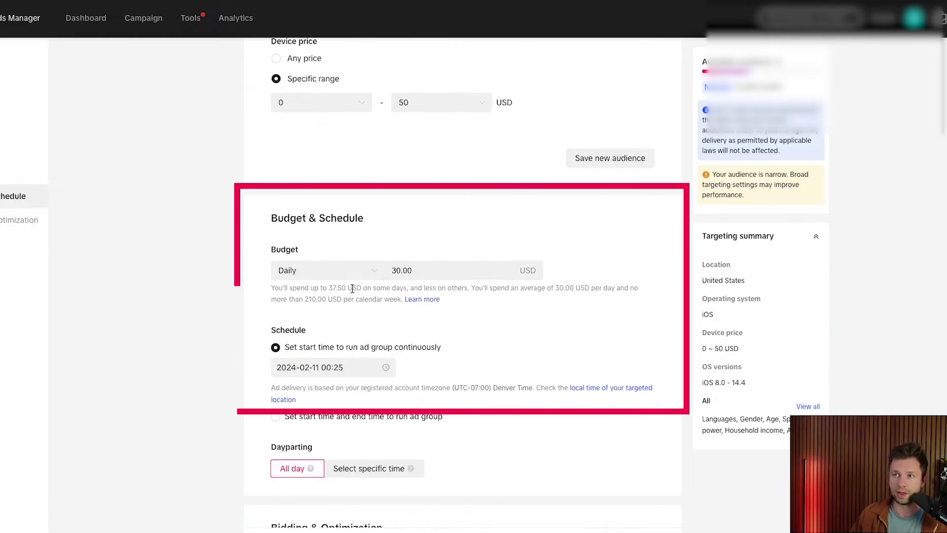
Step: Try a lifetime budget for the ad group and return to the daily budget
scroll(334, 290, "down", 1)
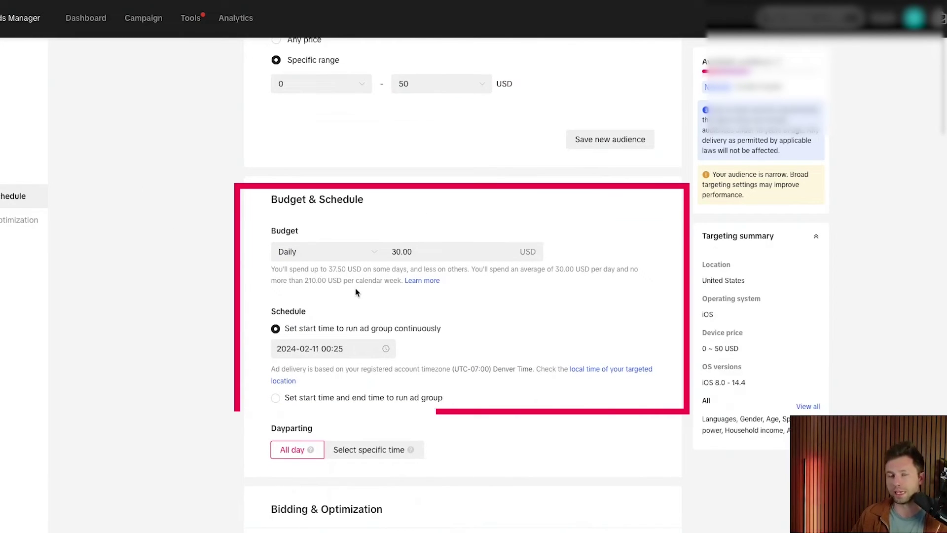
left_click(373, 252)
left_click(291, 273)
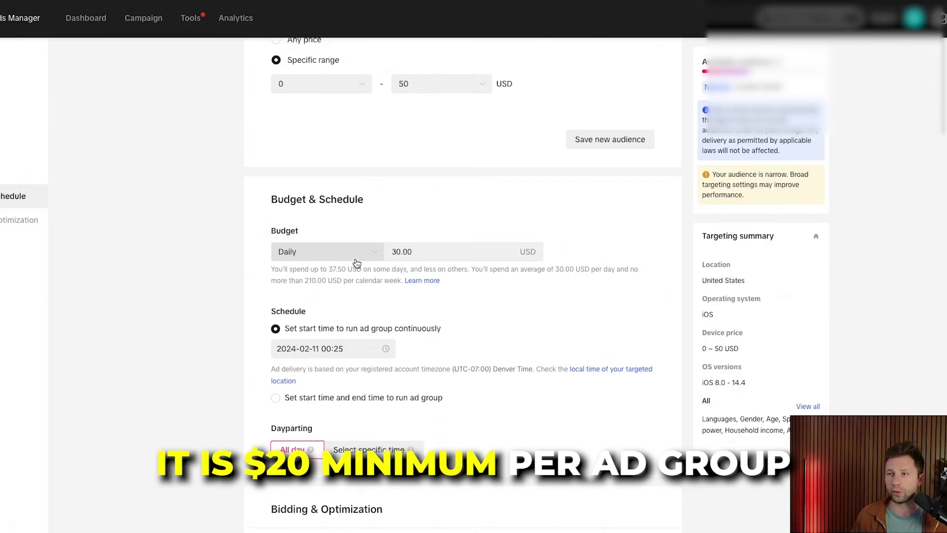
left_click(342, 253)
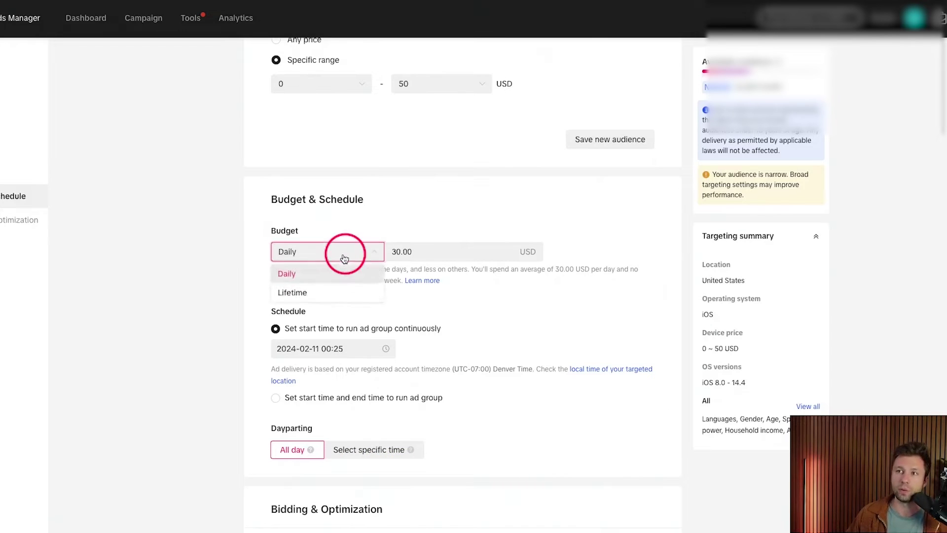
left_click(307, 295)
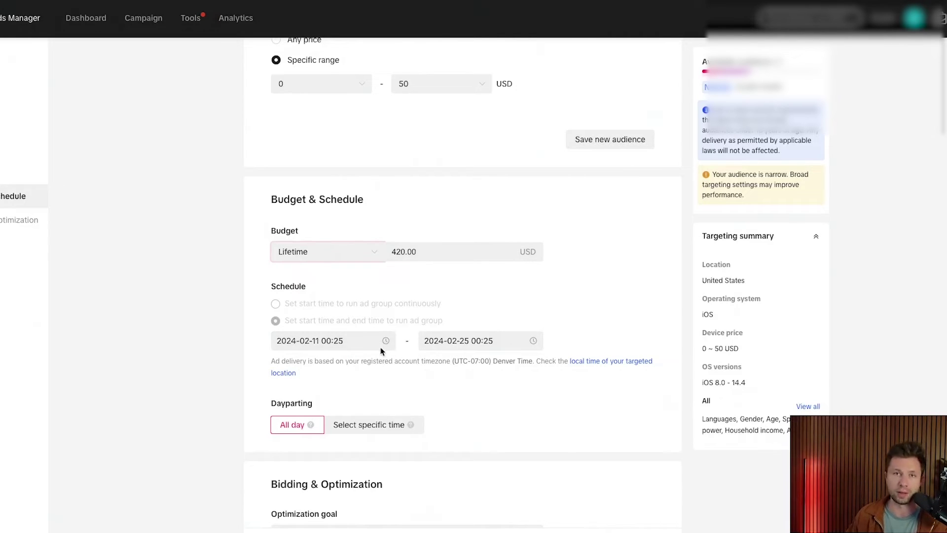
left_click(355, 253)
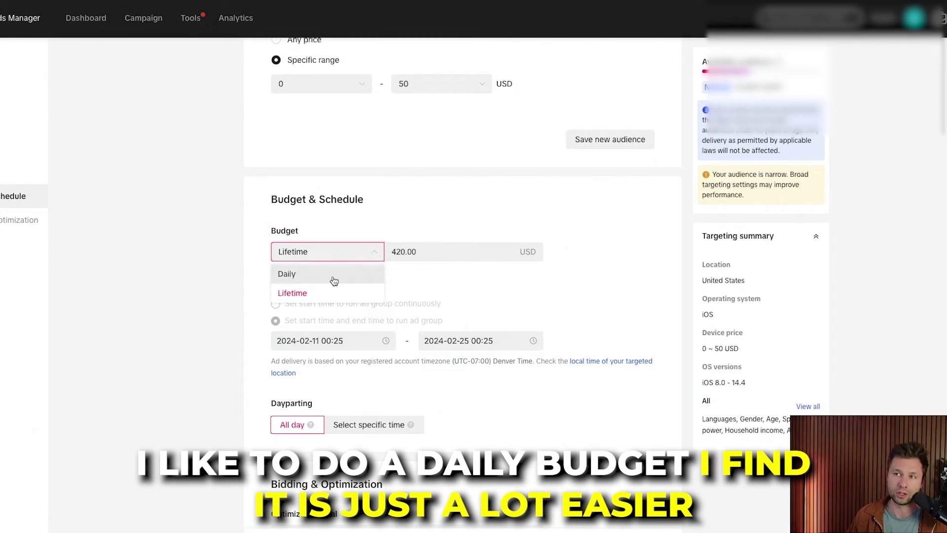
left_click(332, 276)
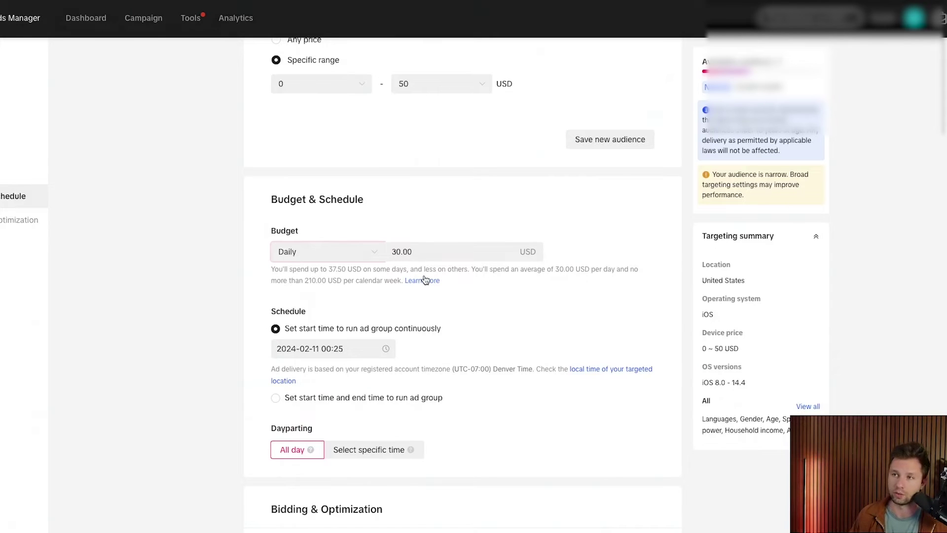
Step: Check the start date and time setting of the continuous ad group schedule
scroll(207, 278, "down", 3)
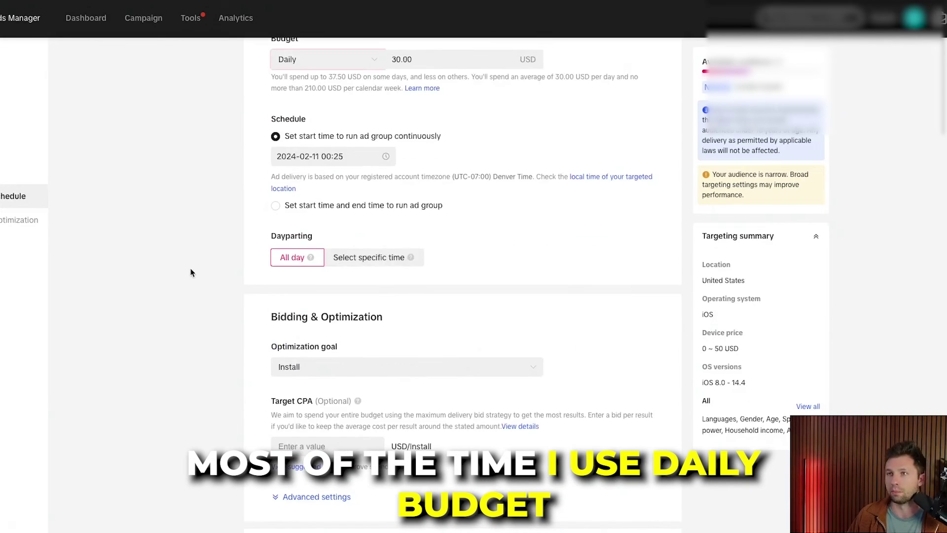
scroll(193, 272, "up", 1)
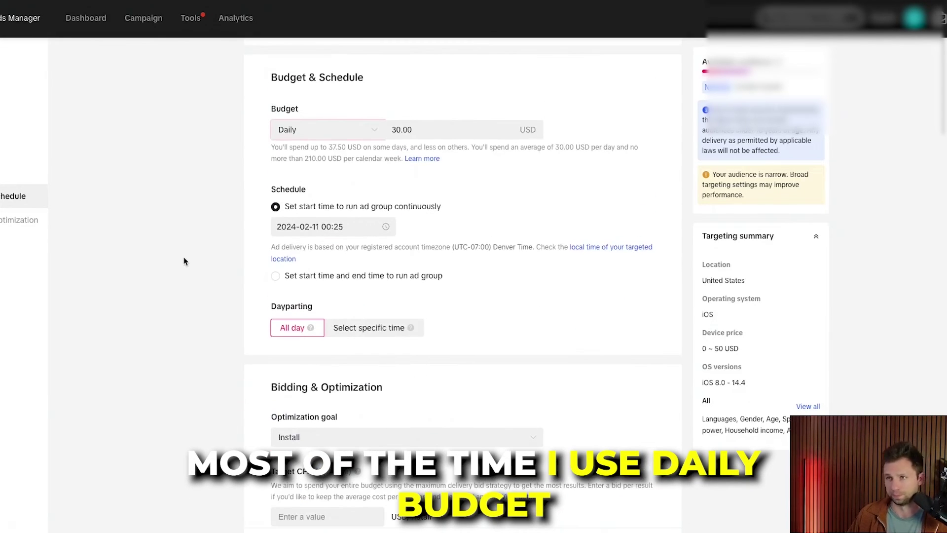
left_click(315, 227)
left_click(221, 253)
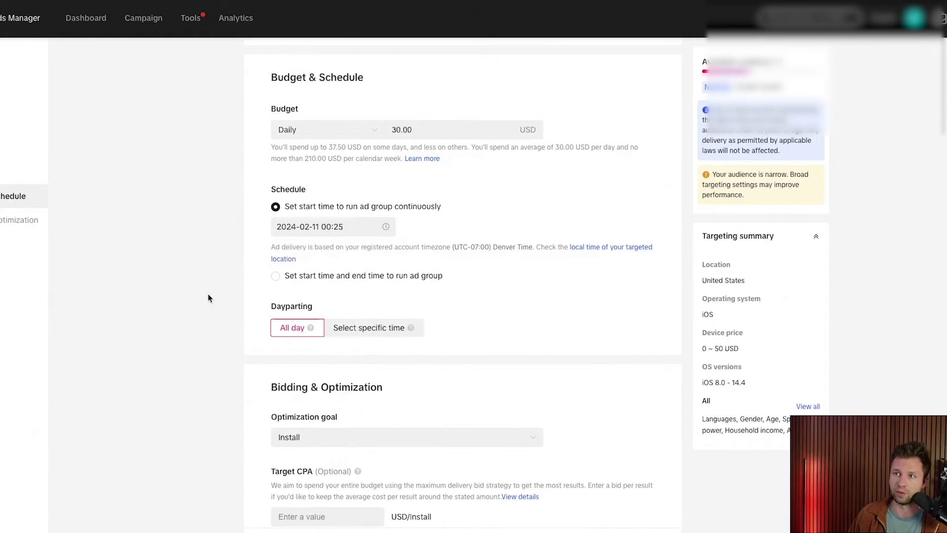
Step: Switch dayparting to specific times, try a 02:30 to 16:00 block for every day of the week, and clear the selection
scroll(208, 297, "down", 1)
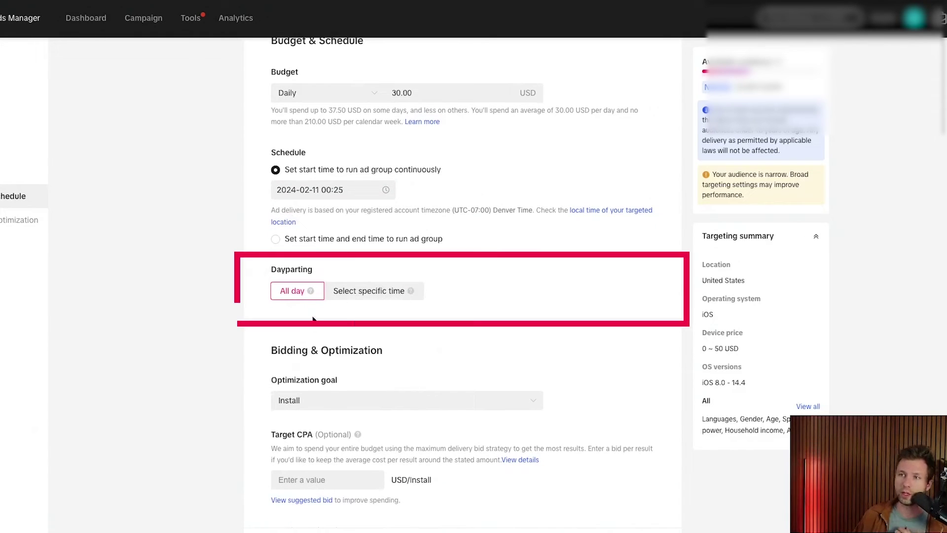
left_click(355, 297)
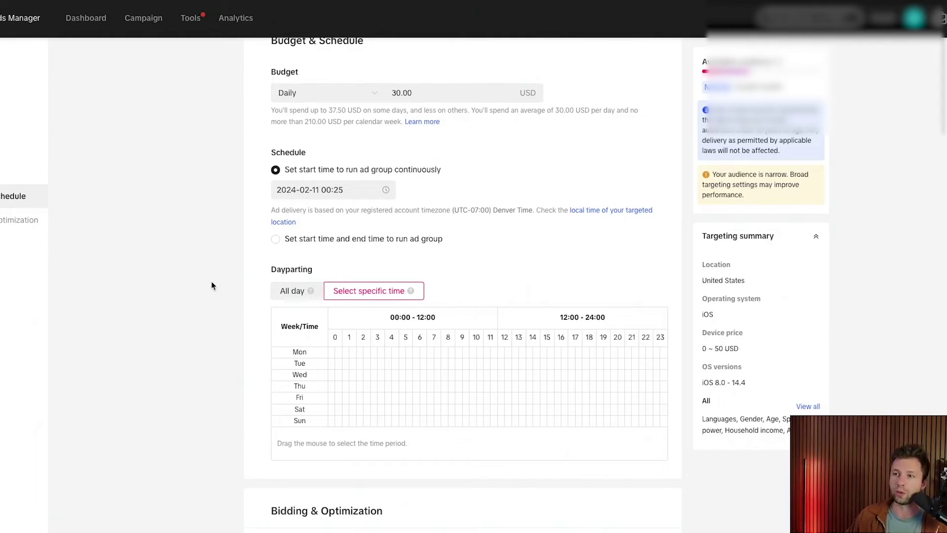
left_click(414, 364)
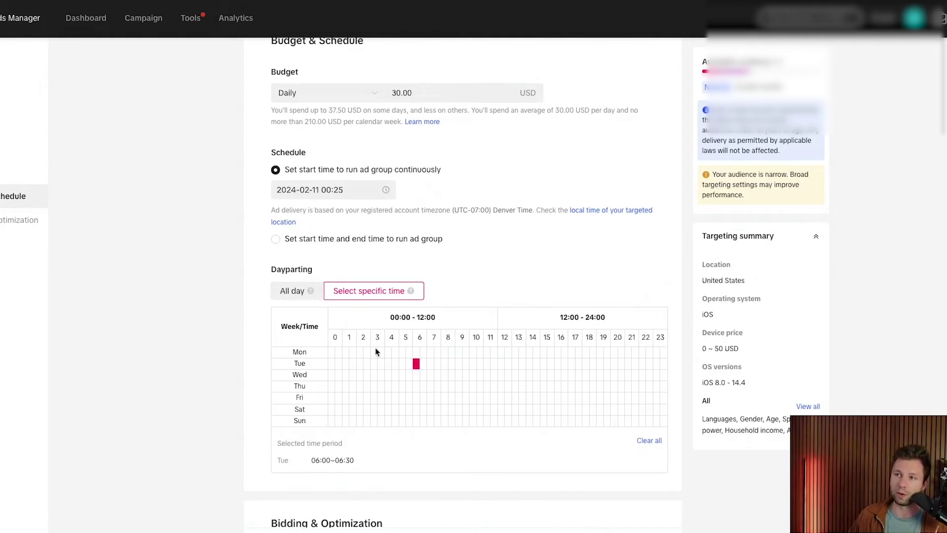
left_click_drag(376, 350, 549, 421)
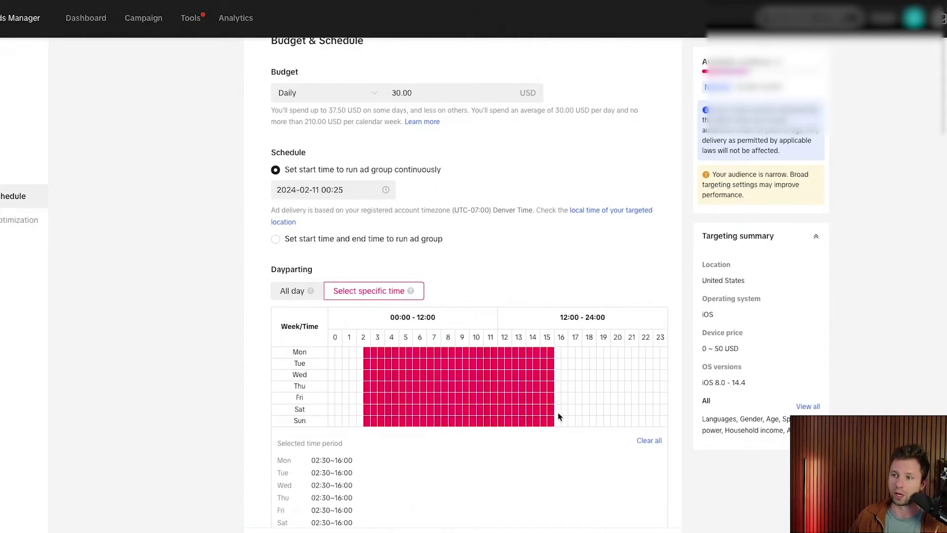
scroll(336, 394, "down", 2)
scroll(345, 422, "down", 1)
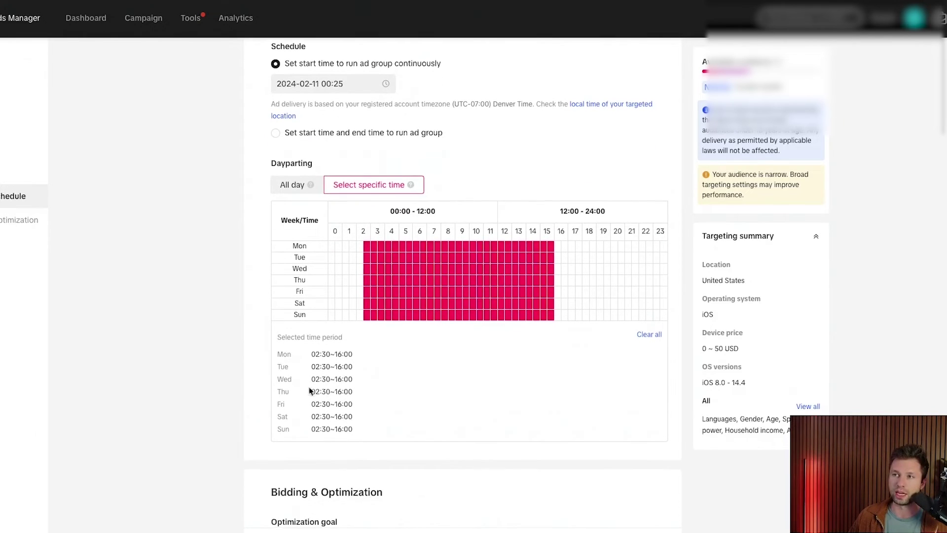
left_click(649, 336)
Step: Review the available optimization goals for the ad group, keeping Install
scroll(296, 266, "down", 4)
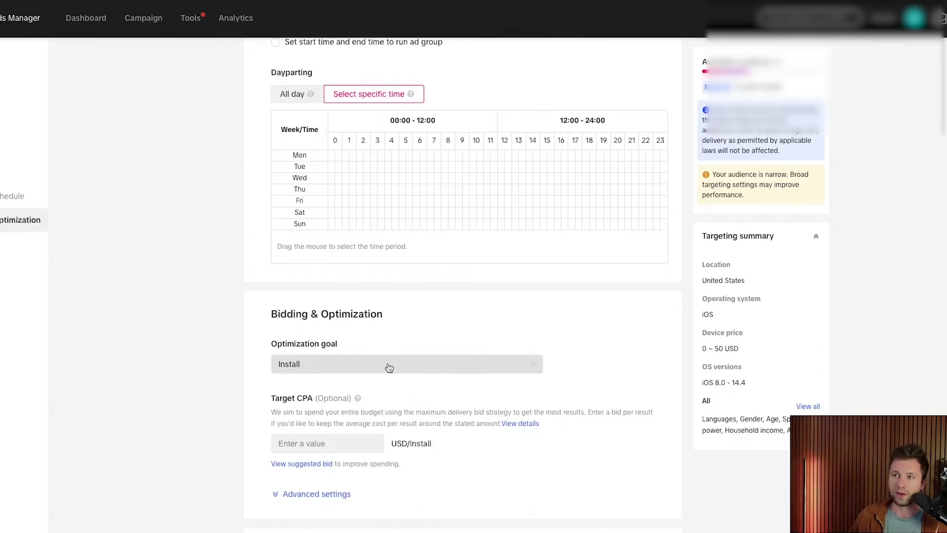
left_click(419, 369)
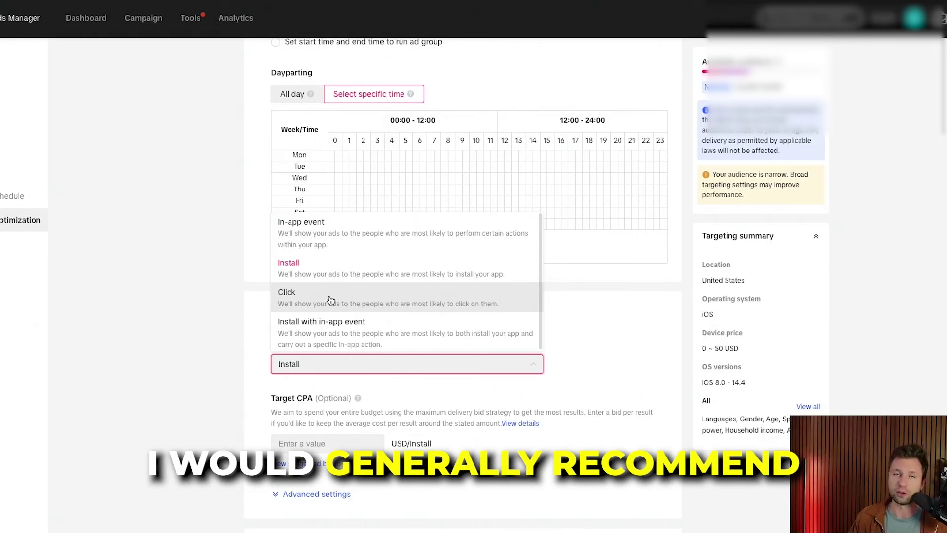
left_click(325, 363)
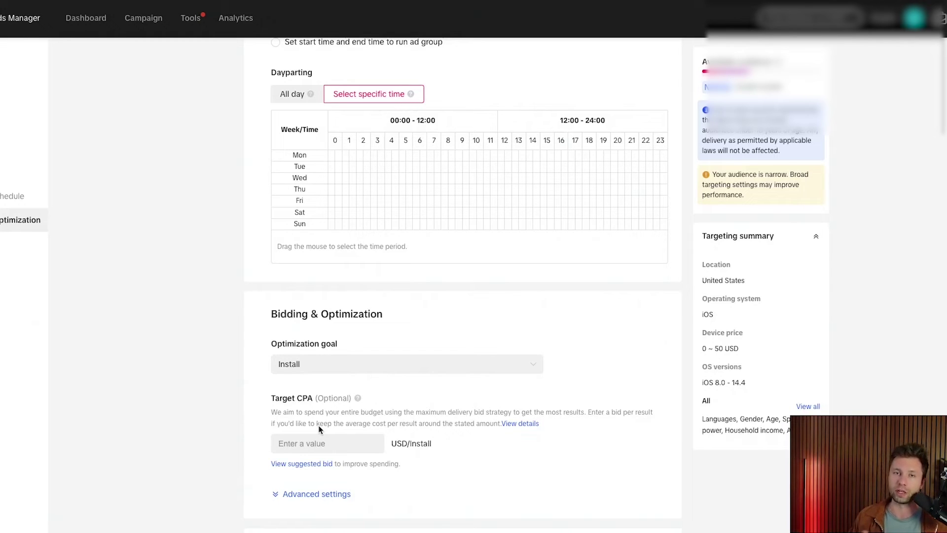
Step: Try target CPA values of .75 and 3 USD per install, and clear the target CPA
left_click(330, 444)
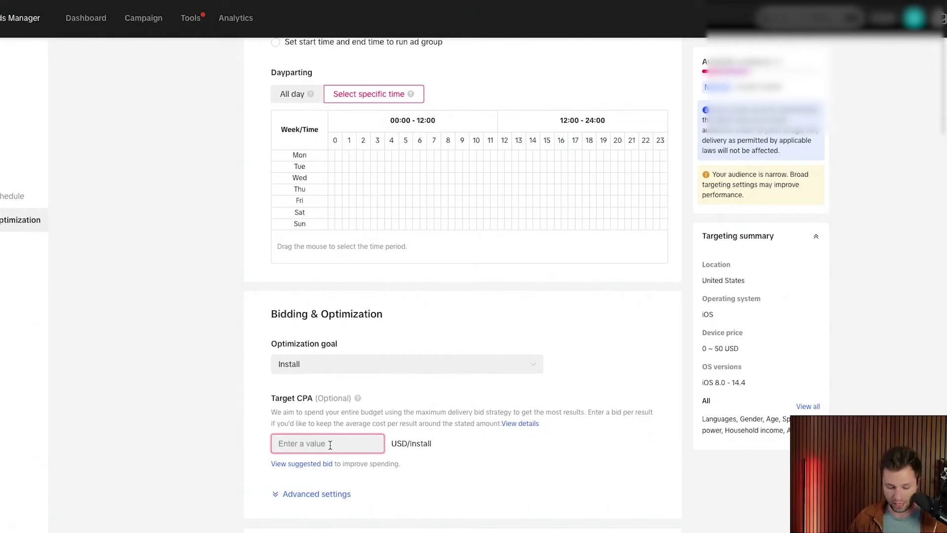
type(".75")
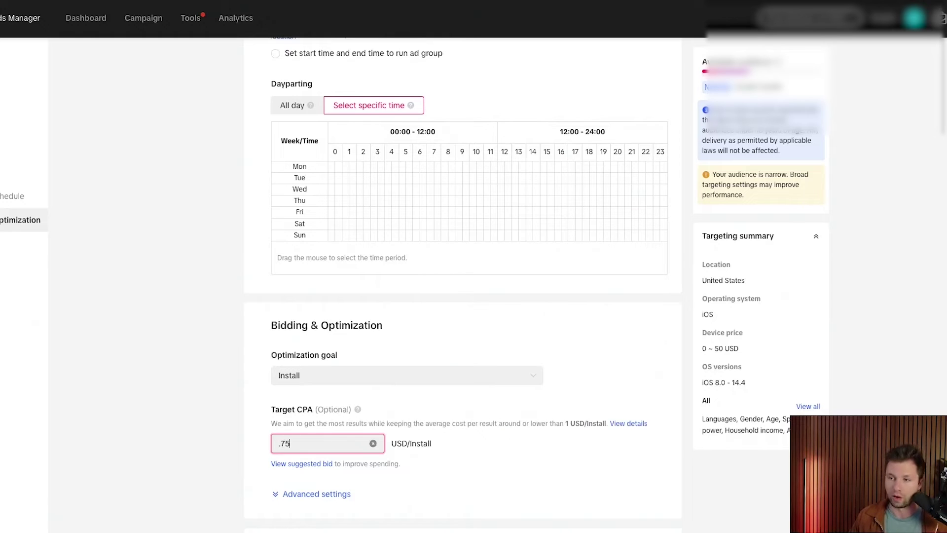
key("BackSpace")
key("BackSpace")
key("BackSpace")
type("3")
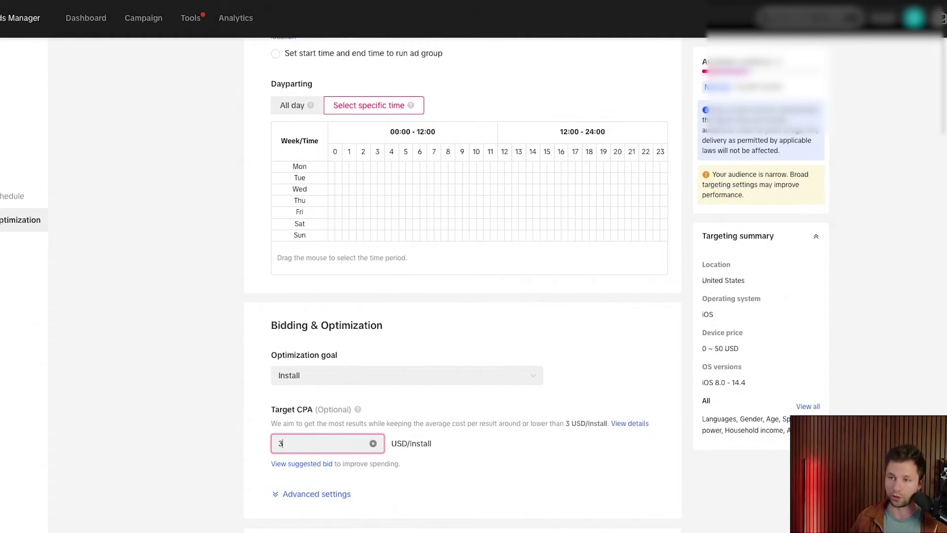
left_click(373, 443)
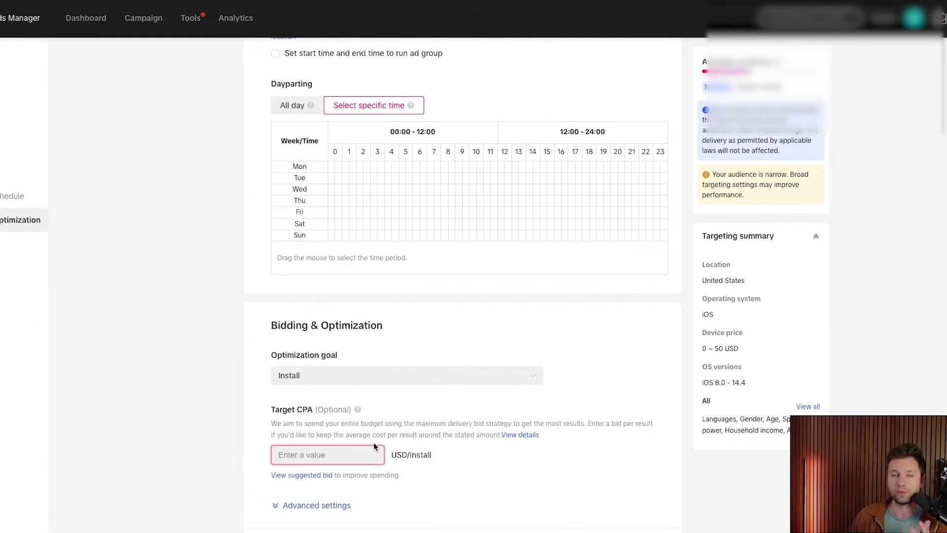
left_click(436, 477)
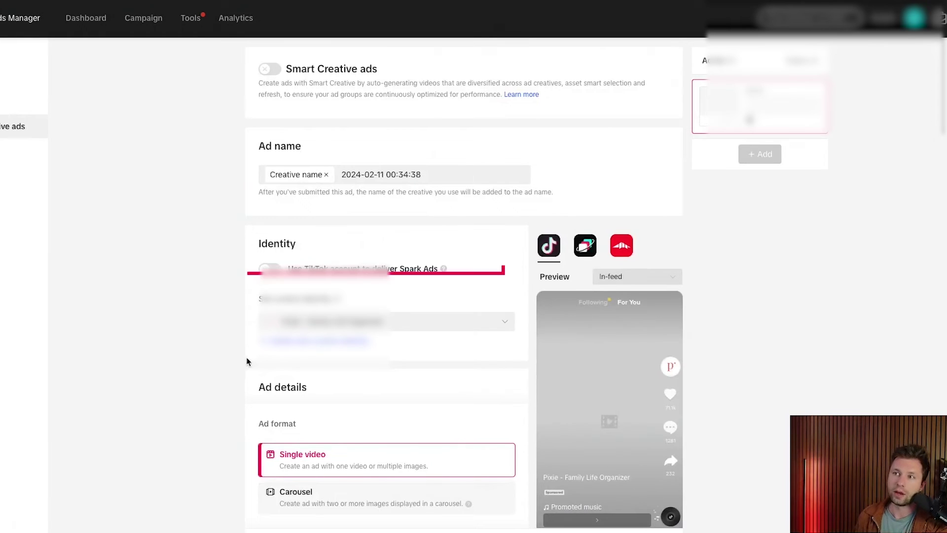
Step: Keep the Single video format and add the video recipe 3.1.mp4 from the library to the ad
scroll(248, 362, "down", 1)
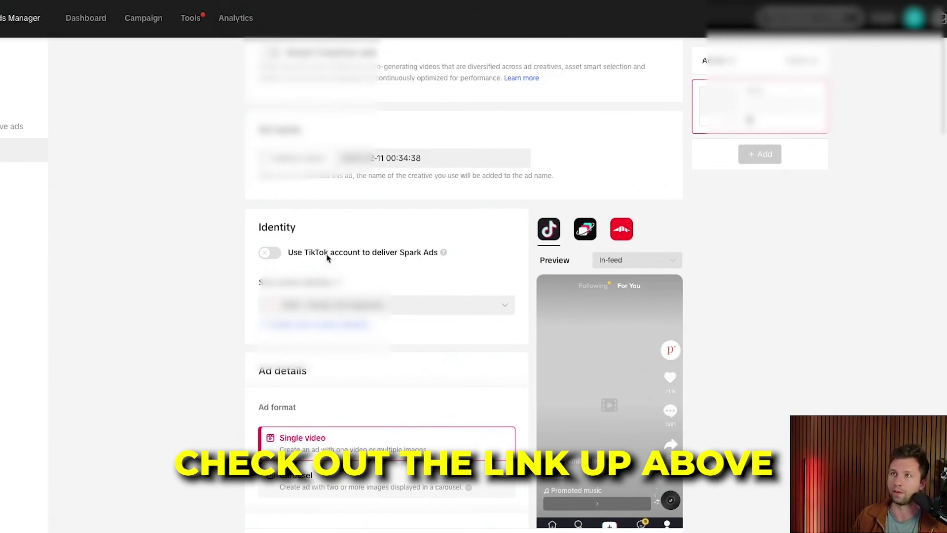
scroll(304, 310, "down", 4)
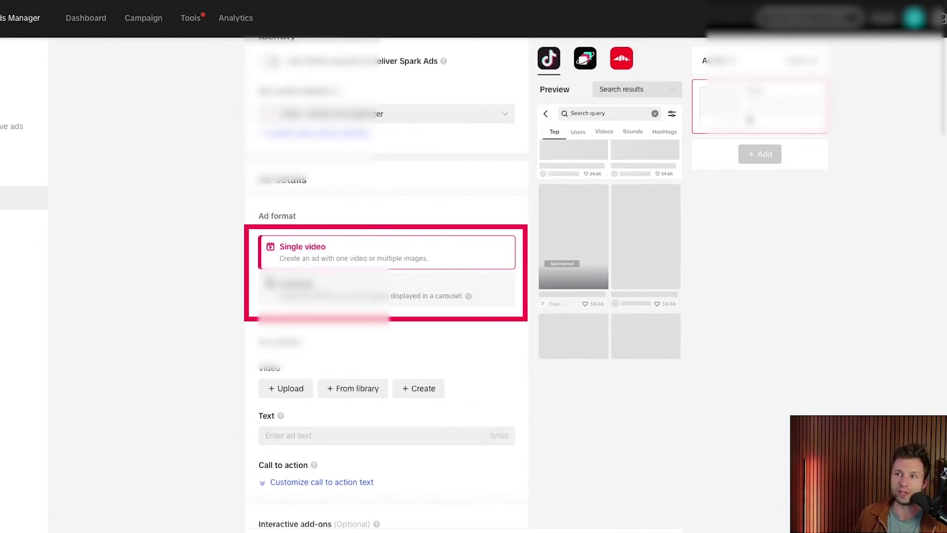
left_click(357, 388)
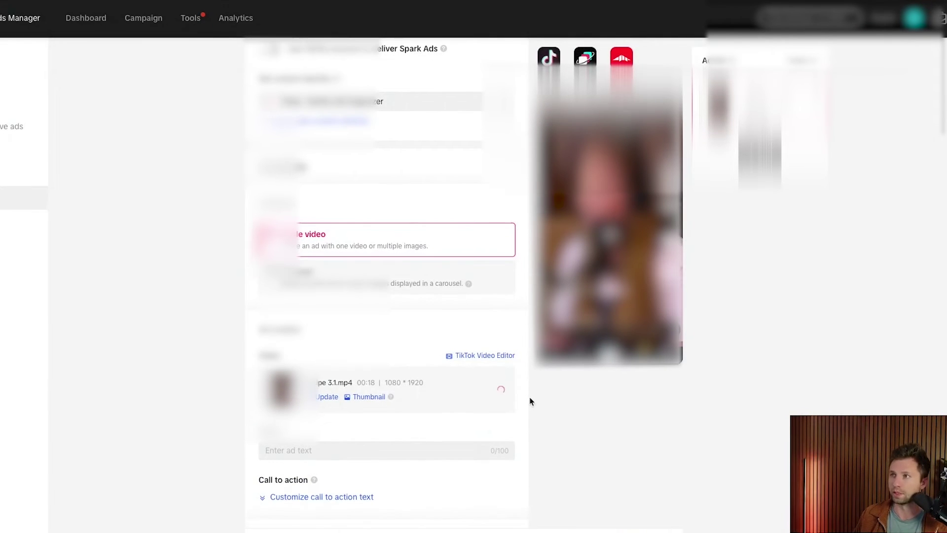
Step: Enter a short draft ad text for the video
scroll(526, 383, "down", 2)
scroll(558, 390, "down", 3)
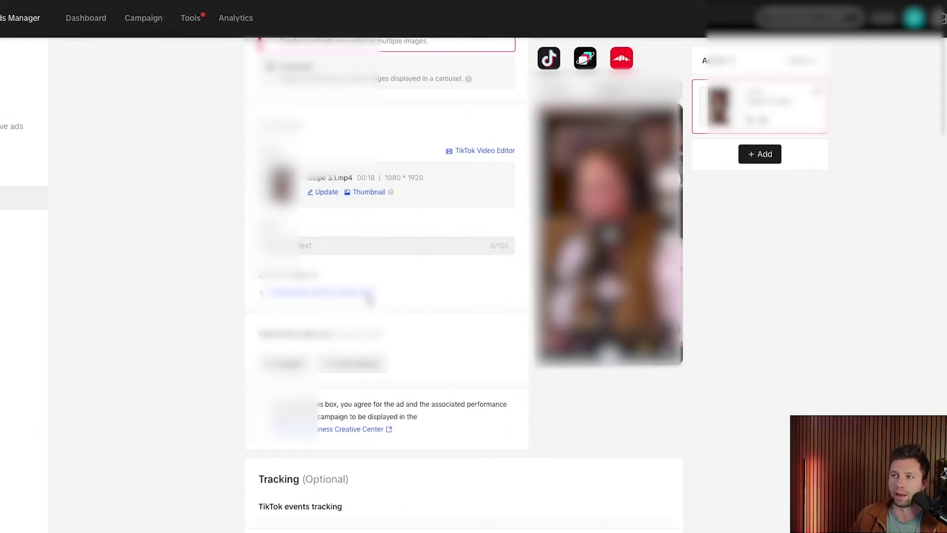
scroll(345, 281, "up", 1)
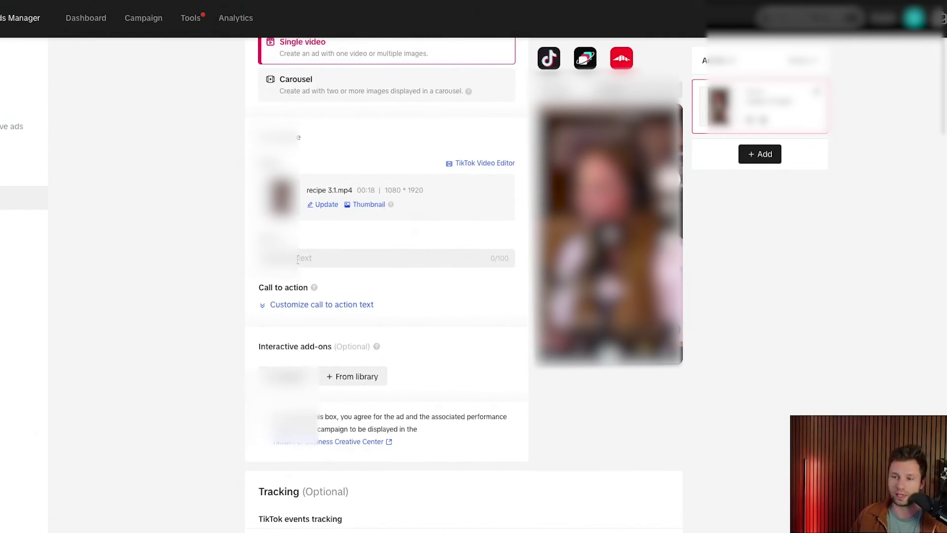
left_click(297, 260)
type("C")
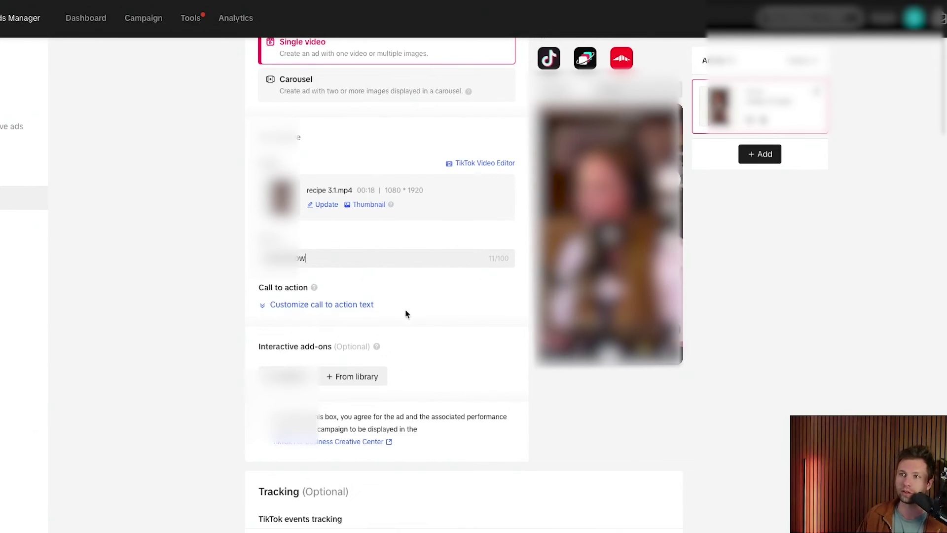
Step: Customize the ad's call to action, switching it from Dynamic to Standard with the Download text
scroll(406, 314, "down", 1)
left_click(285, 269)
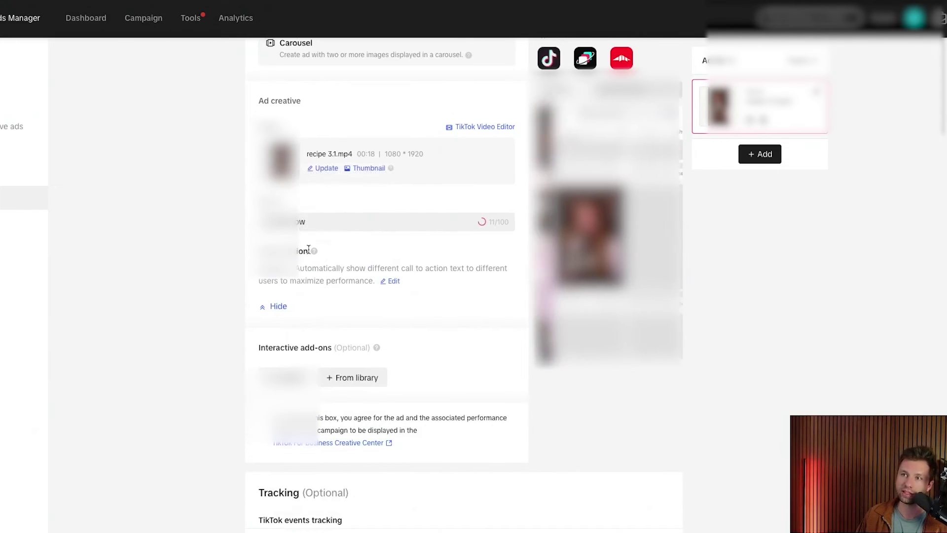
left_click(391, 283)
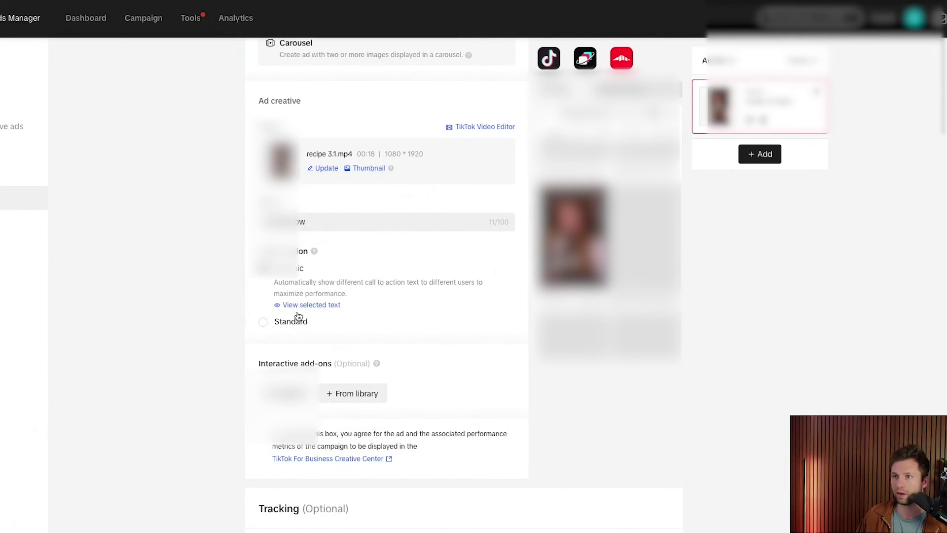
left_click(265, 322)
scroll(306, 321, "down", 1)
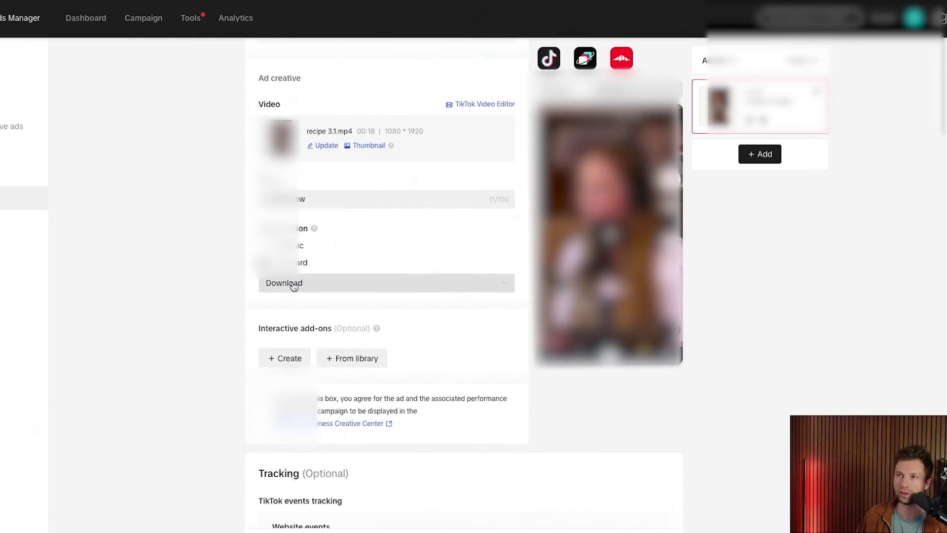
Step: Replace the ad text with "Check Out What This App Can Do"
triple_click(321, 200)
key("BackSpace")
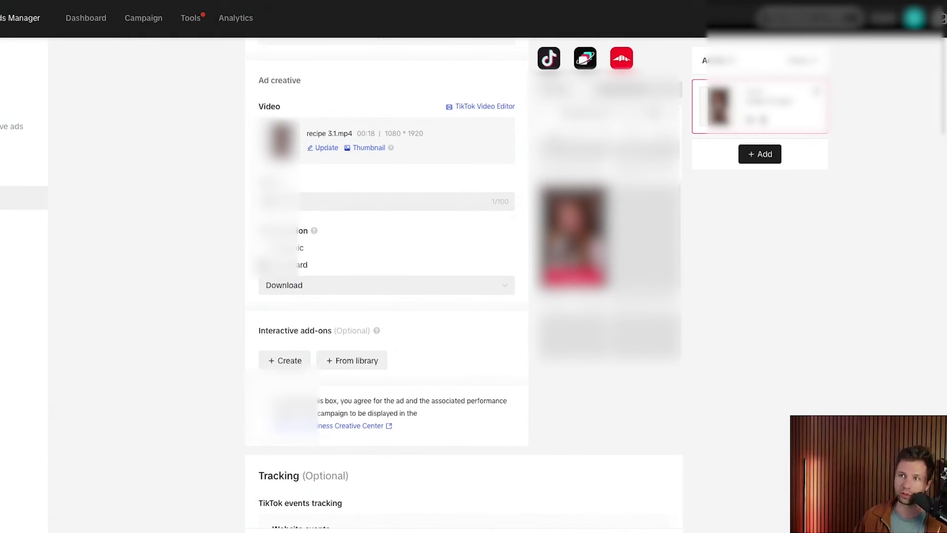
type("Try nowut What")
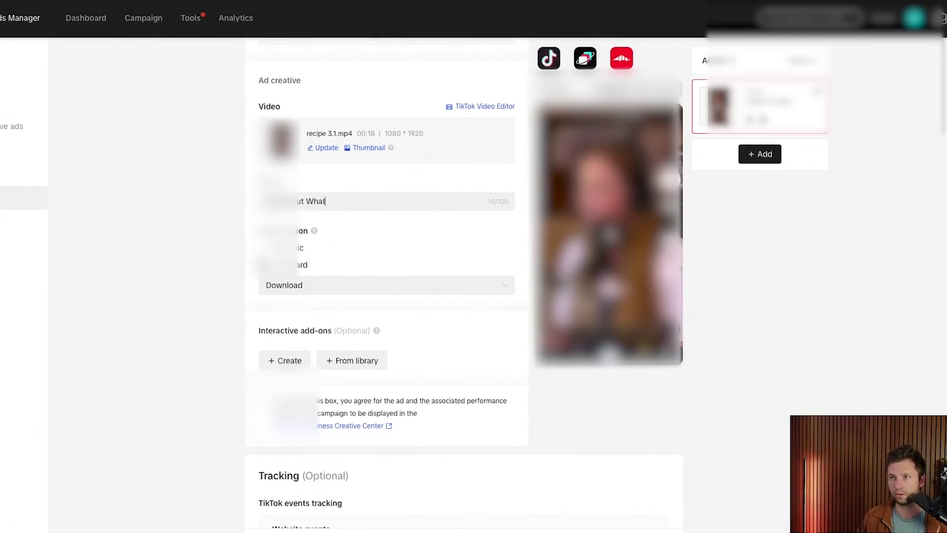
type(" This App Can Do")
Step: Replace the date and time in the ad name with "Ad 1", keeping the Creative name tag
scroll(328, 285, "up", 10)
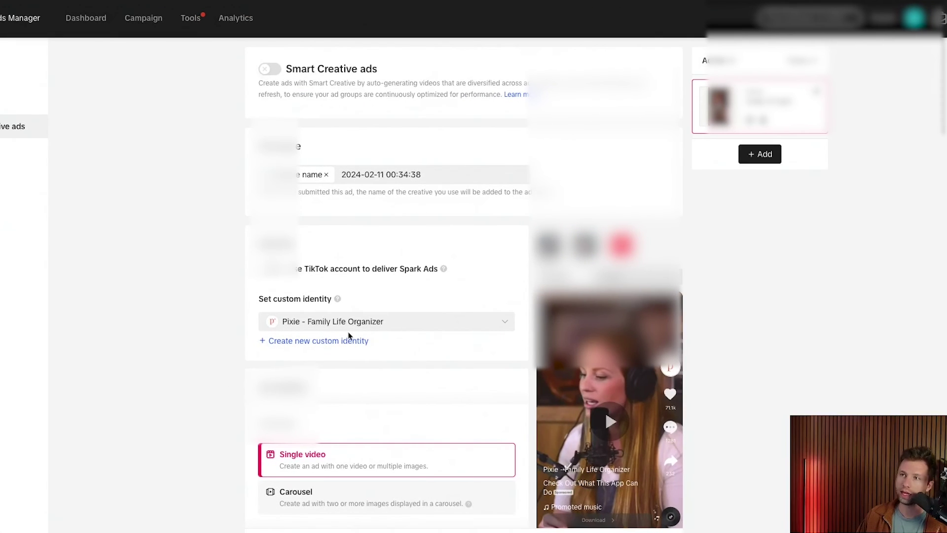
left_click_drag(427, 175, 347, 168)
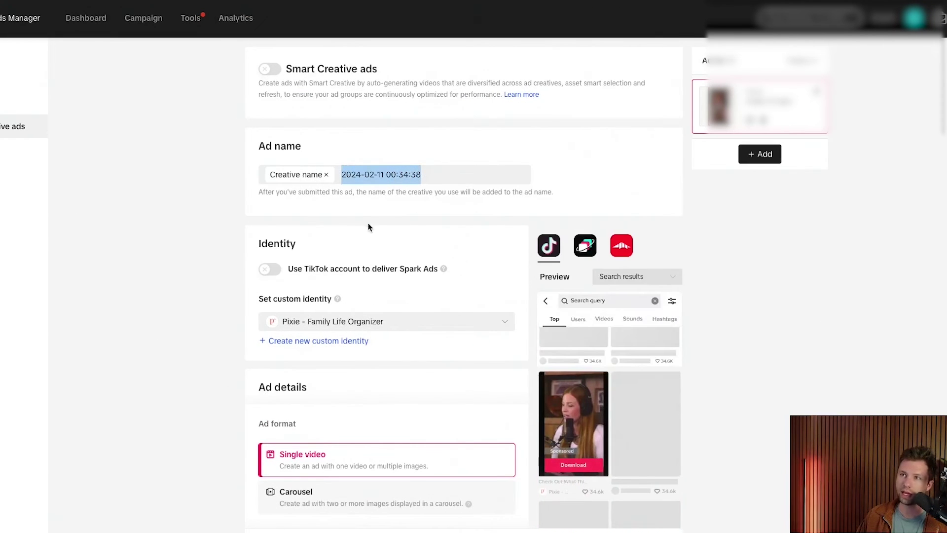
key("BackSpace")
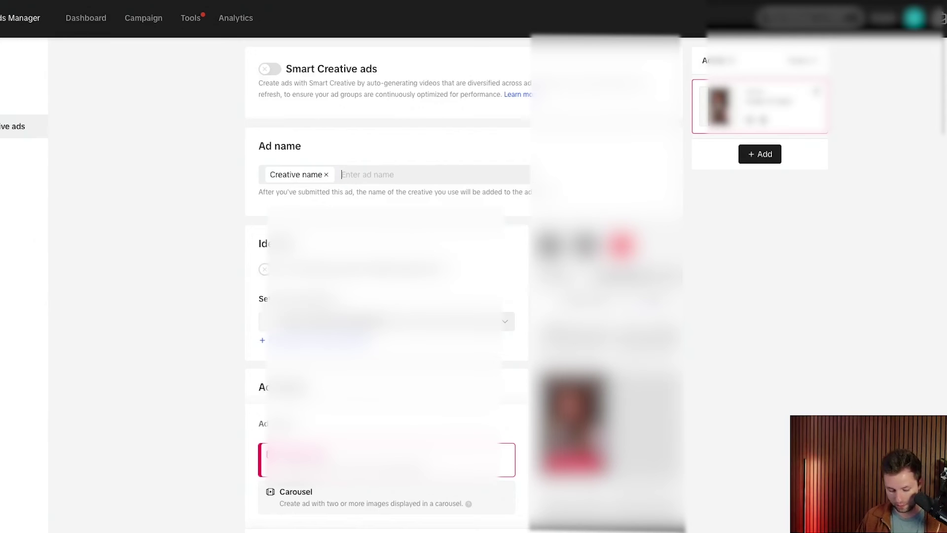
type("Ad 1")
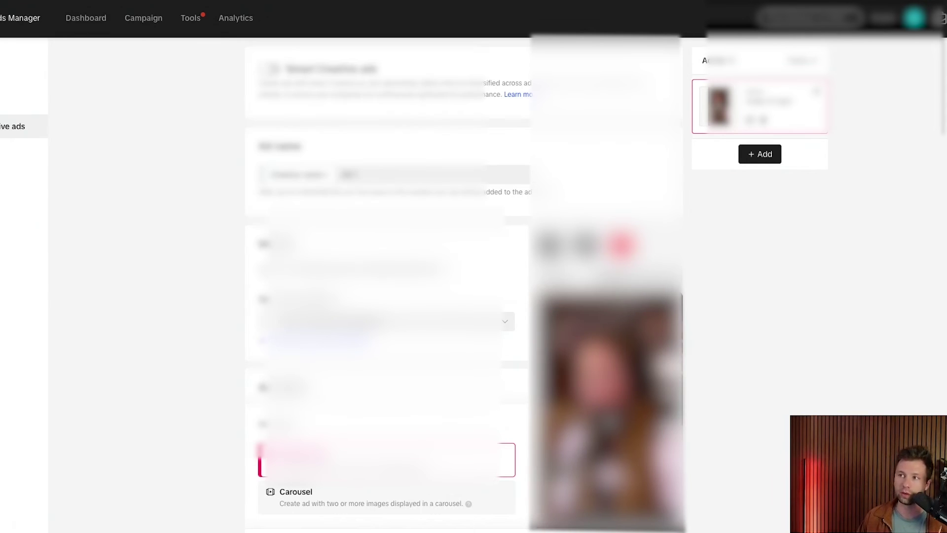
Step: Review the ad's optional tracking settings, including the third-party impression and click tracking URLs
scroll(387, 282, "down", 15)
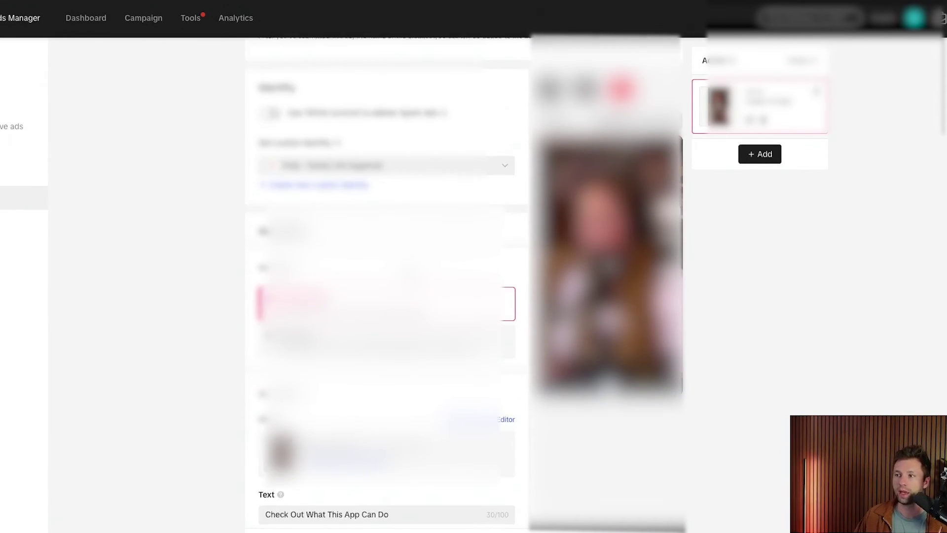
scroll(387, 281, "down", 1)
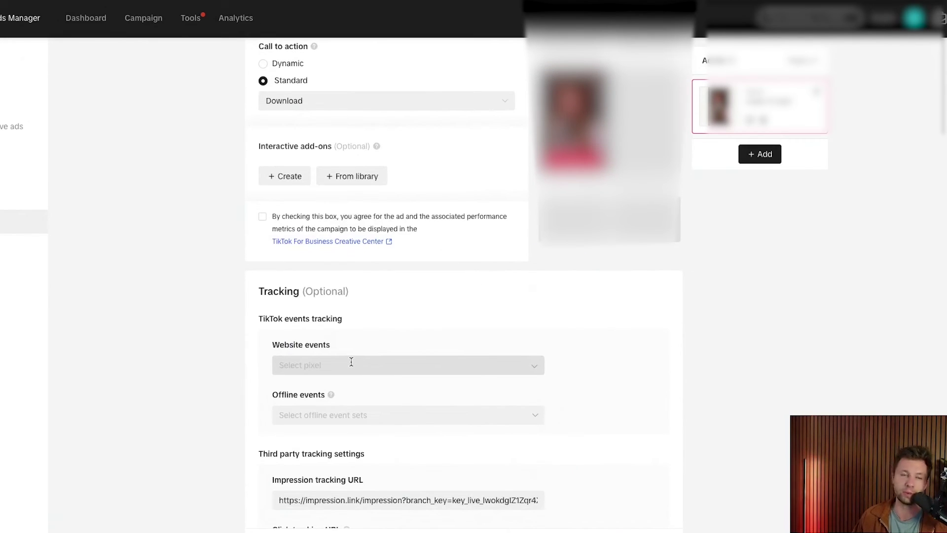
scroll(345, 367, "down", 3)
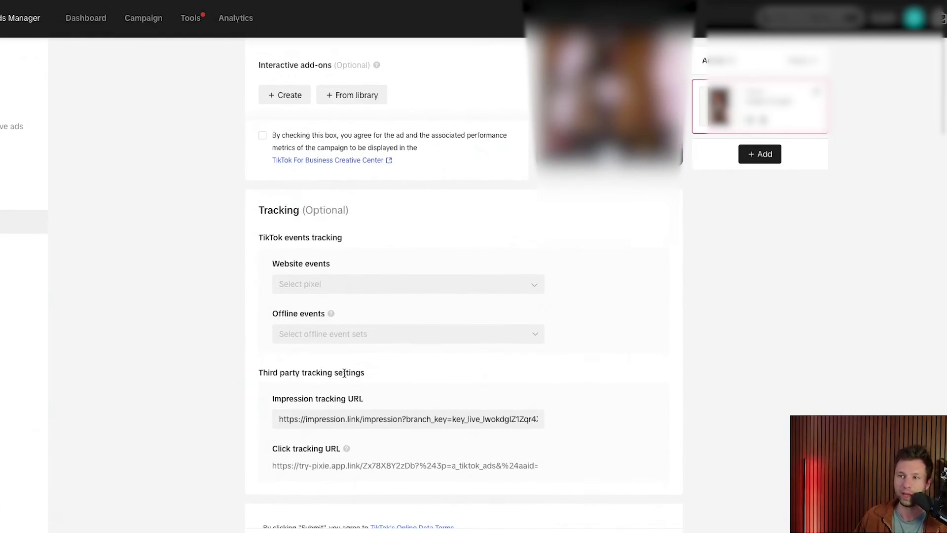
left_click_drag(280, 416, 408, 444)
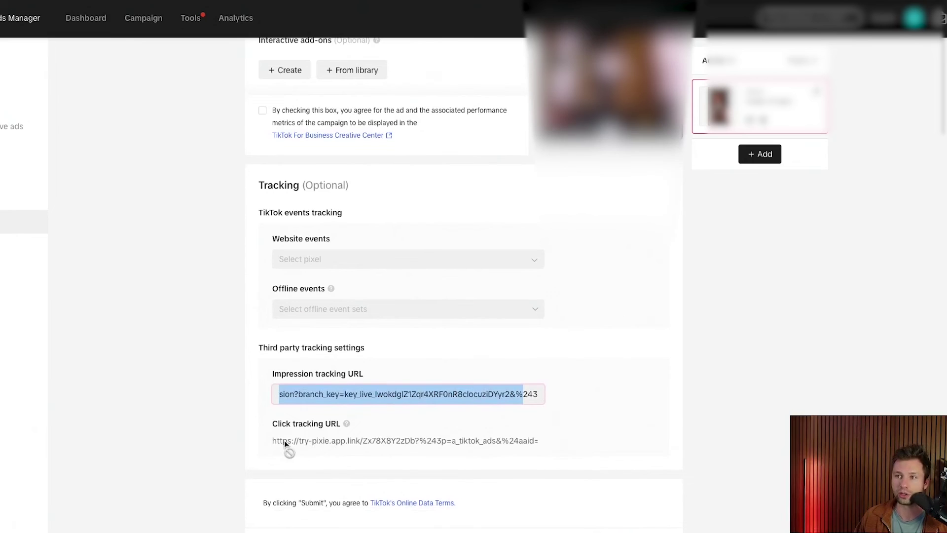
left_click_drag(284, 444, 442, 452)
left_click(220, 388)
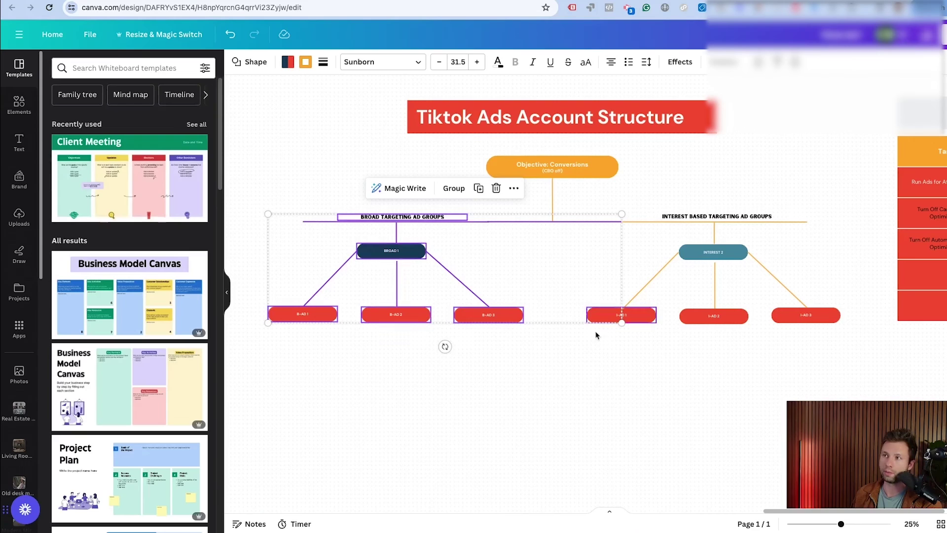
Step: In the Canva account structure whiteboard, examine the broad targeting branch and the interest-based targeting branch with their ads
left_click(565, 383)
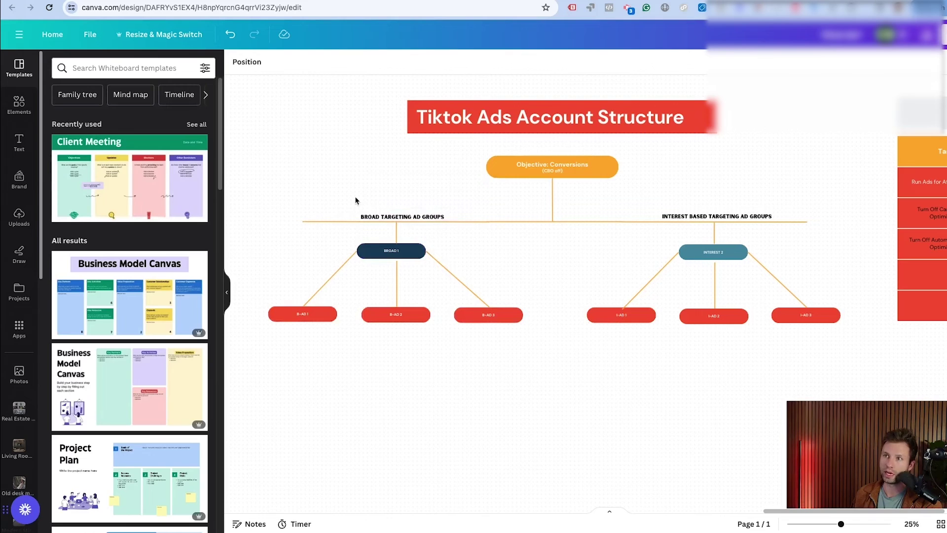
left_click_drag(314, 185, 478, 338)
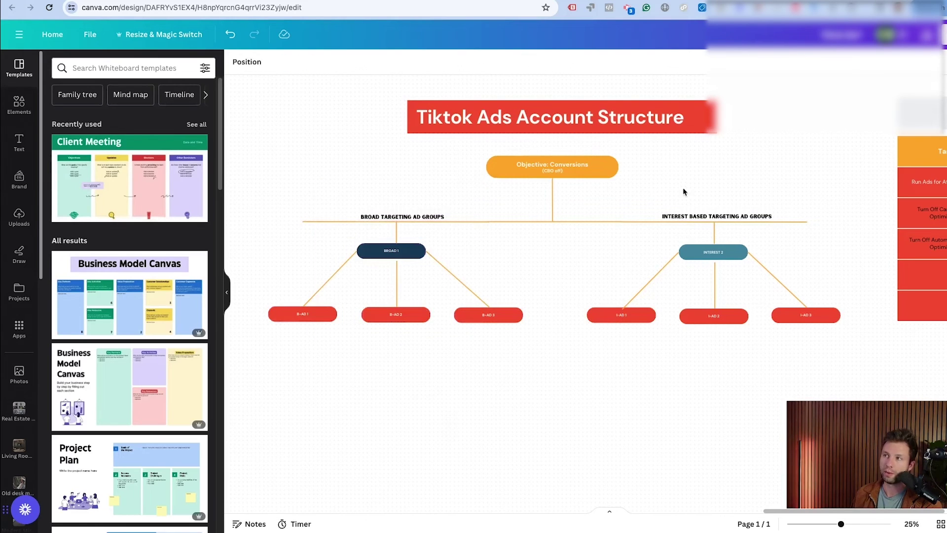
left_click_drag(667, 185, 789, 358)
left_click(312, 106)
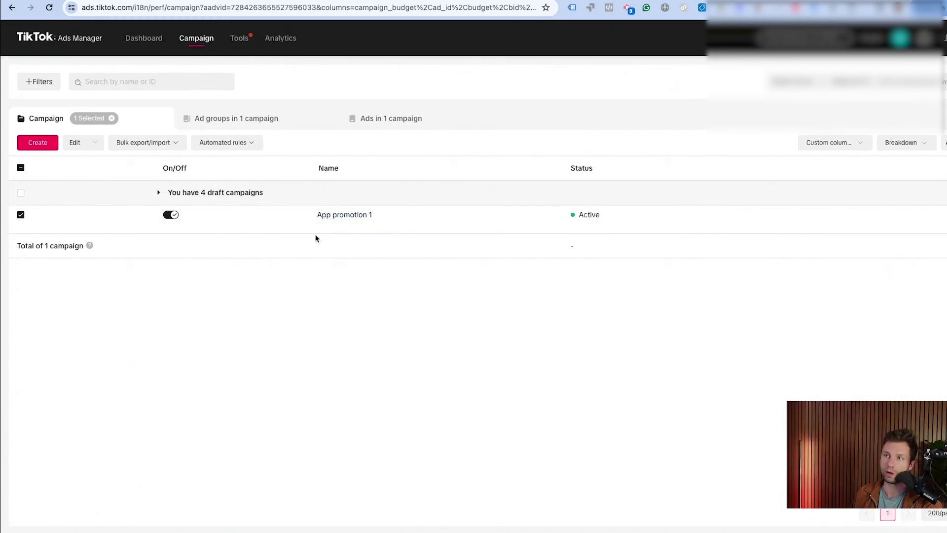
Step: In TikTok Ads Manager, open the App promotion 1 campaign and examine its ad groups' cost, impressions, conversions and CPA (SKAN) metrics
left_click(343, 215)
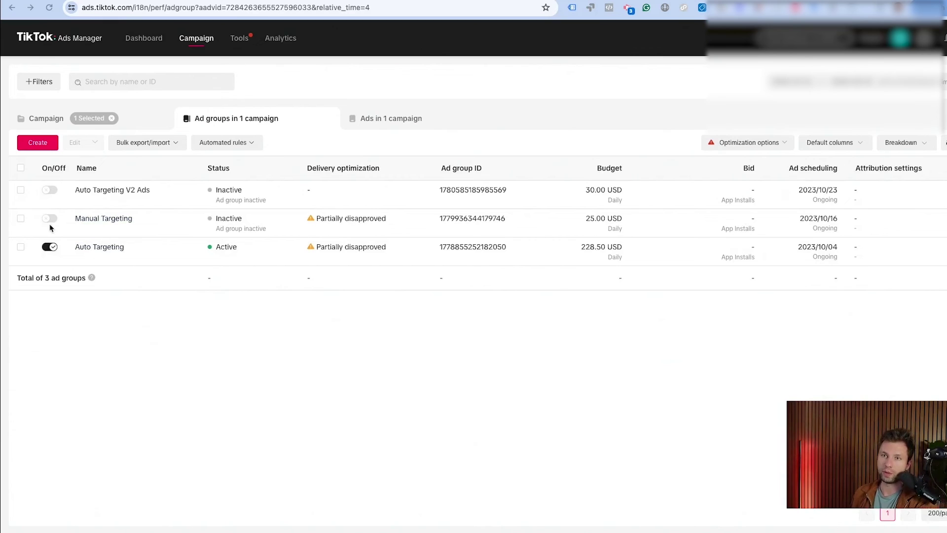
scroll(294, 267, "right", 10)
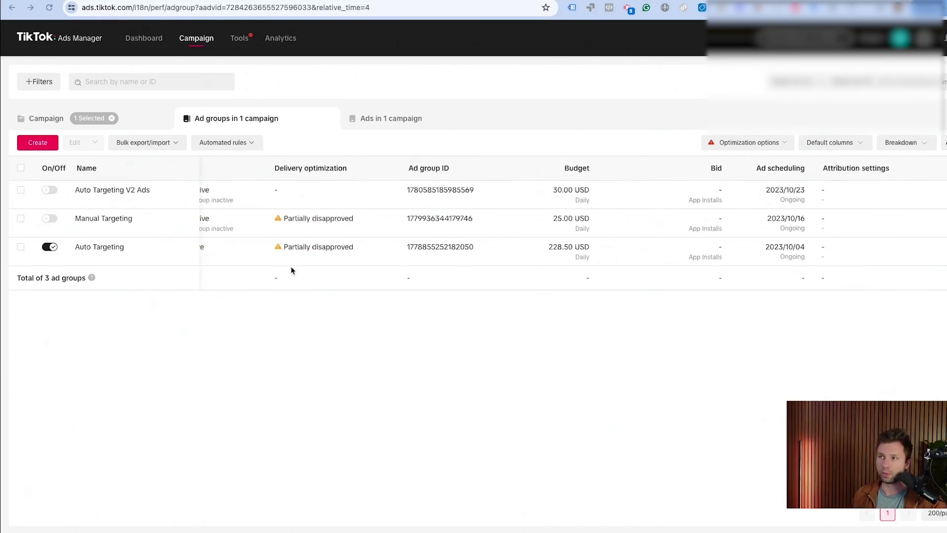
scroll(349, 259, "right", 10)
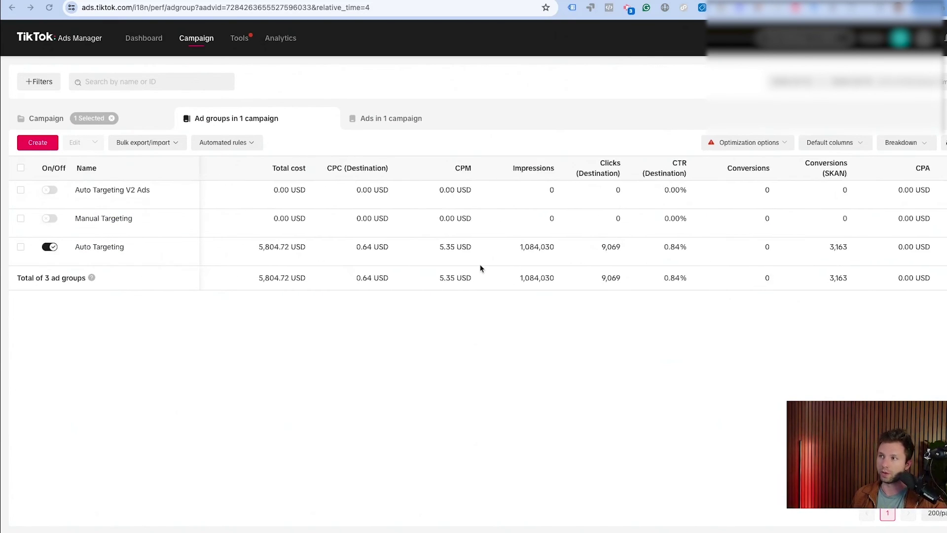
scroll(510, 268, "right", 4)
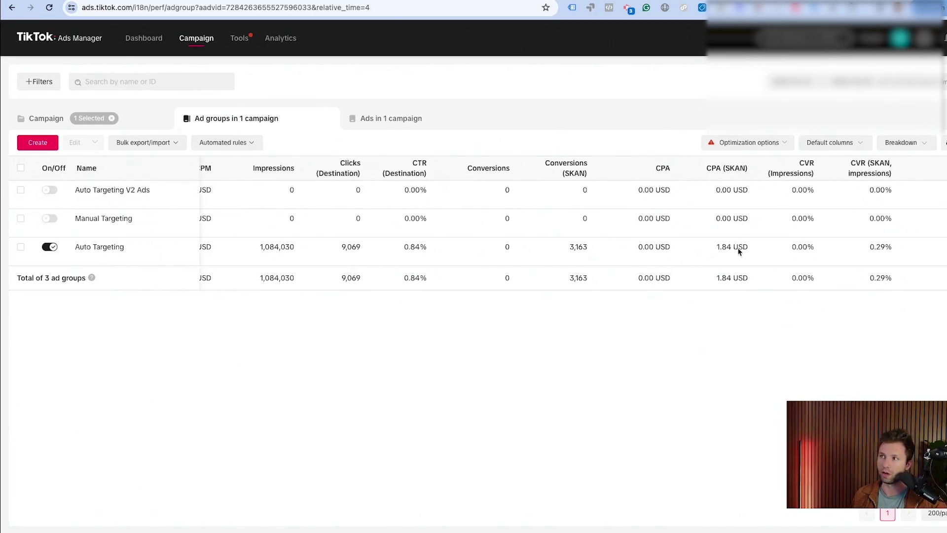
scroll(757, 292, "left", 1)
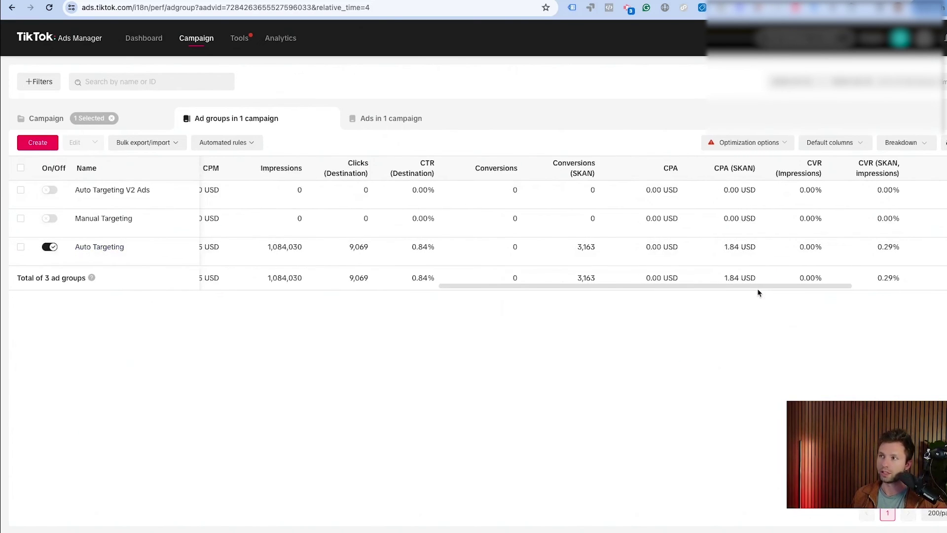
scroll(758, 293, "right", 3)
mouse_move(710, 217)
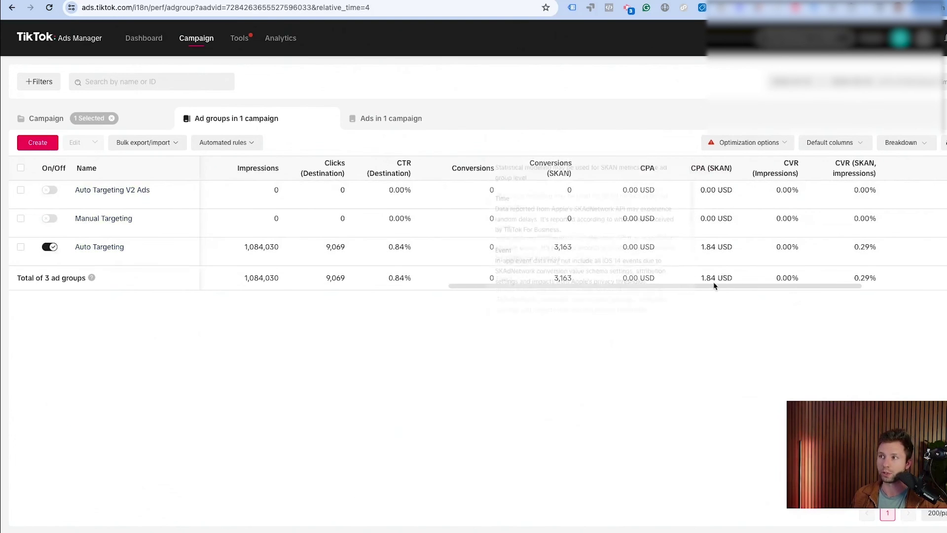
left_click_drag(705, 286, 114, 232)
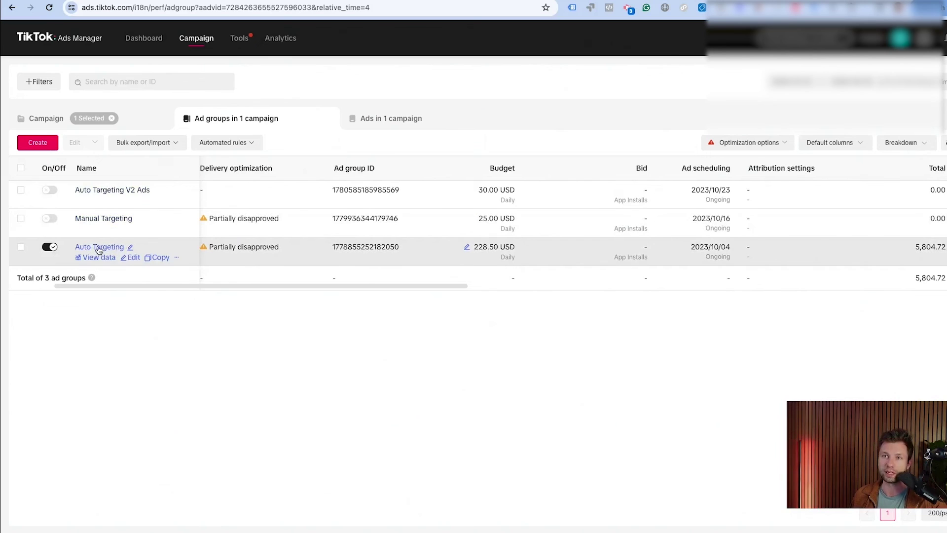
Step: Copy the Auto Targeting ad group once into the existing App promotion 1 campaign, naming the copy "Interest Targeting"
left_click(159, 258)
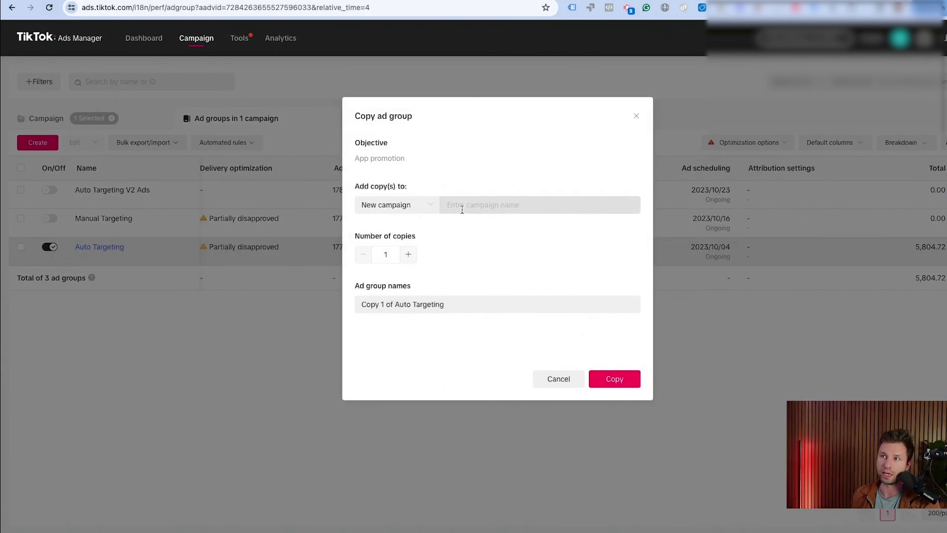
left_click(428, 206)
left_click(390, 225)
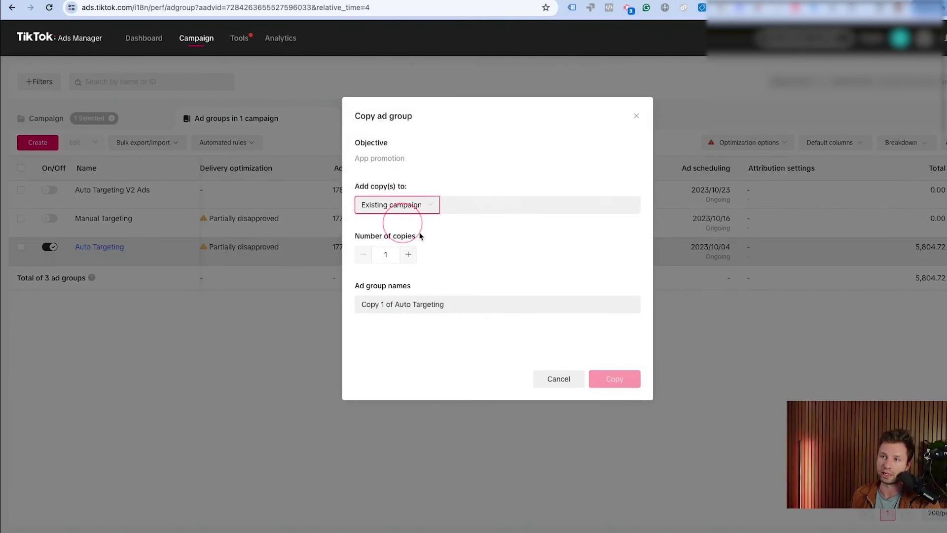
left_click_drag(445, 305, 351, 289)
key("BackSpace")
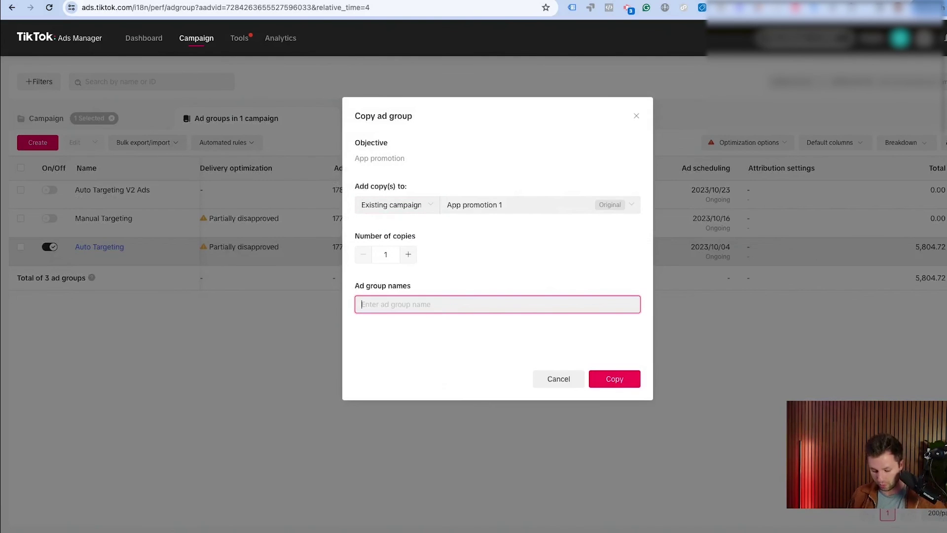
type("Interest Targeting")
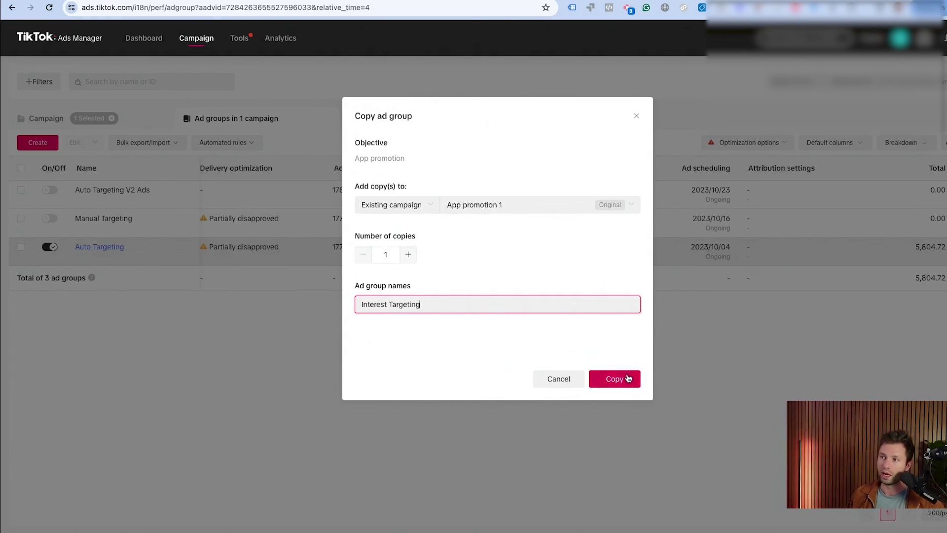
left_click(626, 379)
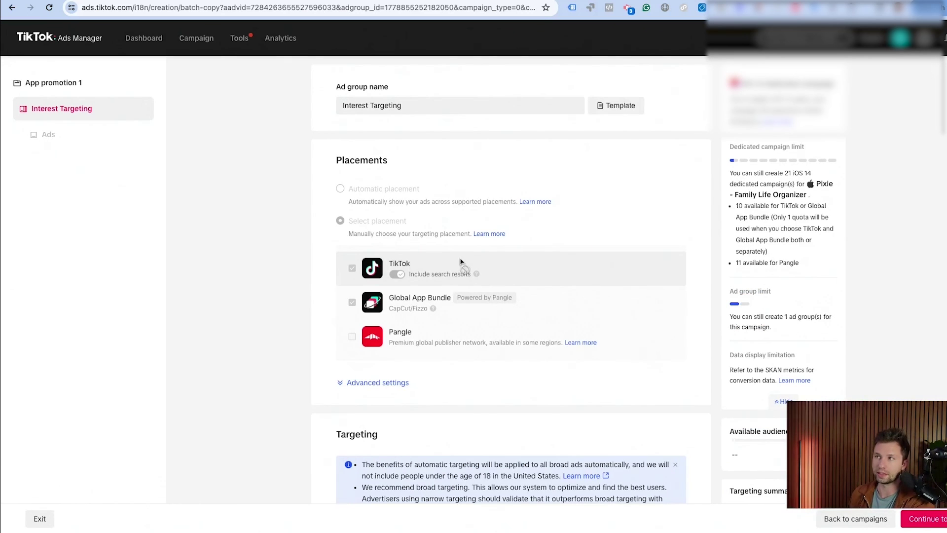
Step: Review the Interest Targeting ad group's demographic settings and the audiences available to include
scroll(508, 224, "down", 2)
scroll(493, 237, "down", 15)
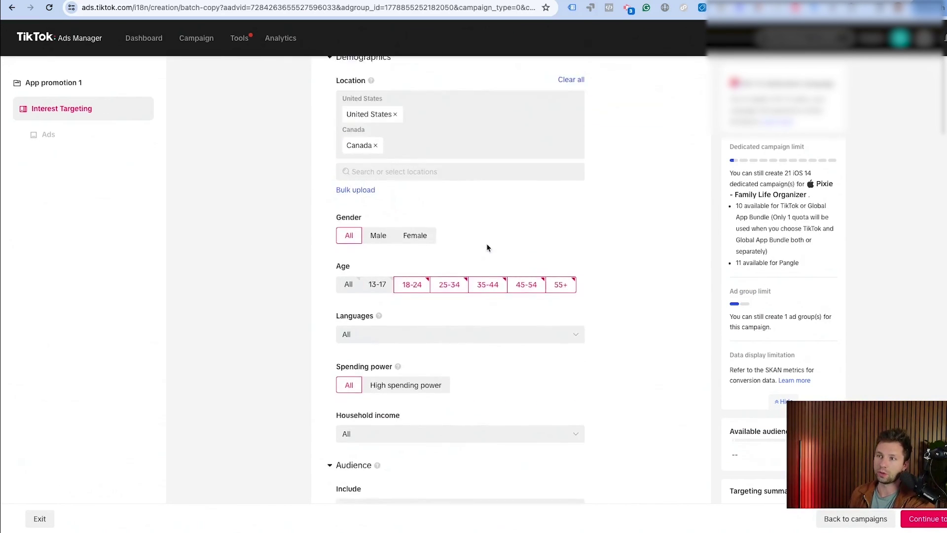
scroll(485, 249, "up", 4)
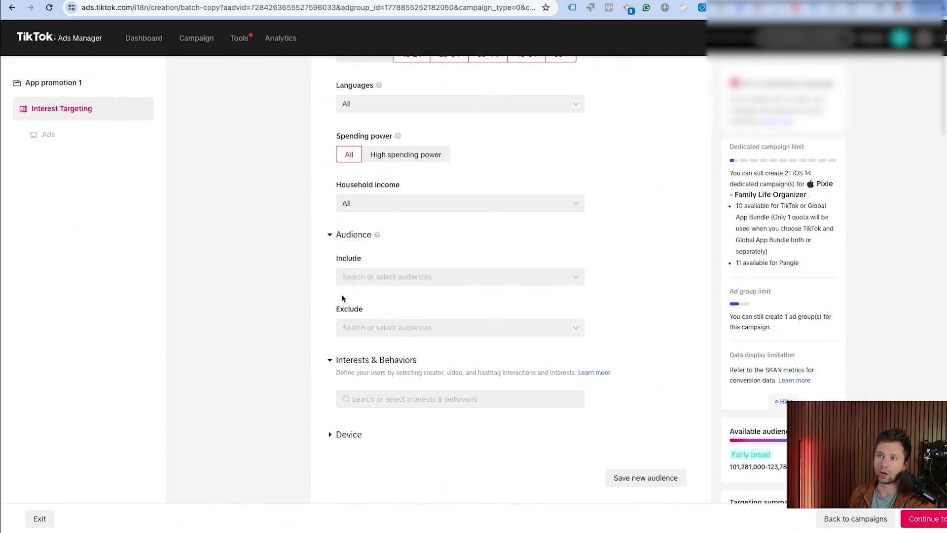
left_click(426, 280)
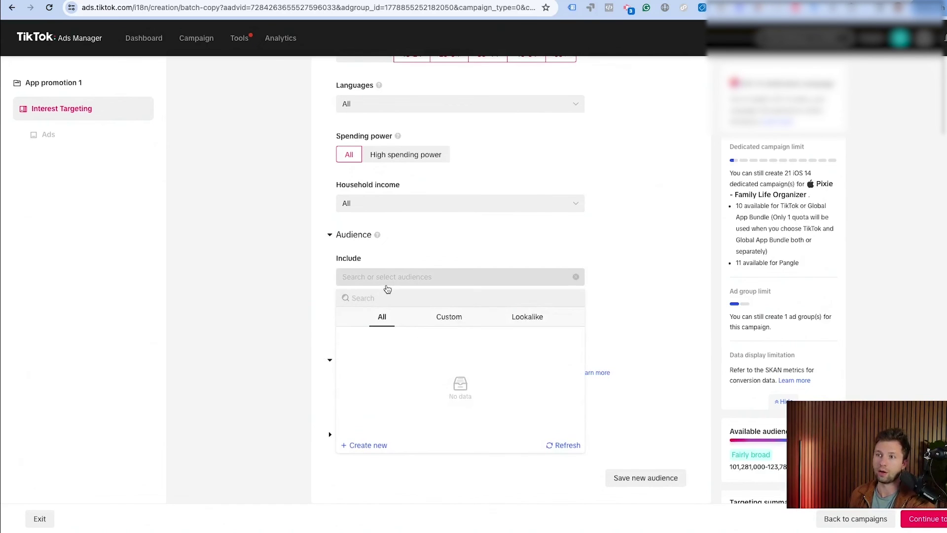
left_click(321, 291)
scroll(368, 295, "down", 1)
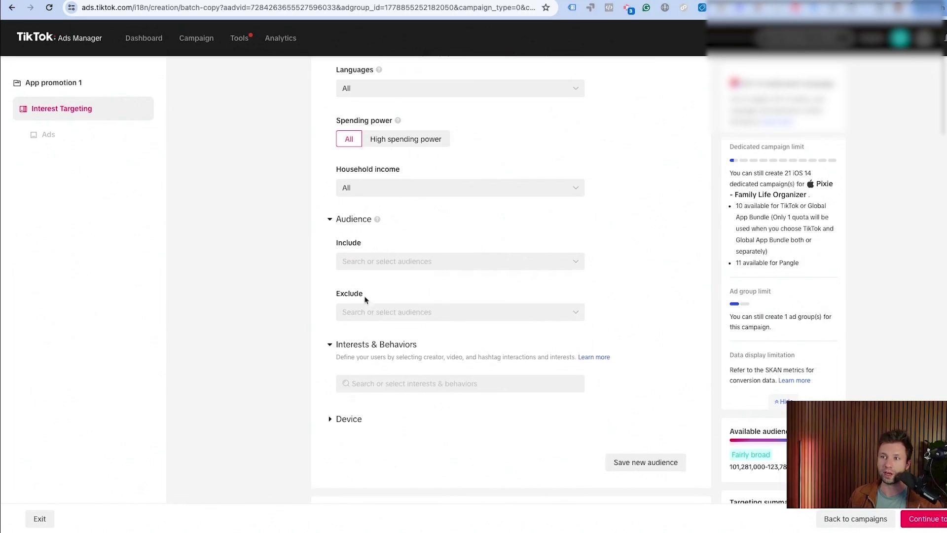
Step: Search the ad group's interests and behaviors for "games" and look through the suggested interests
left_click(370, 385)
type("game")
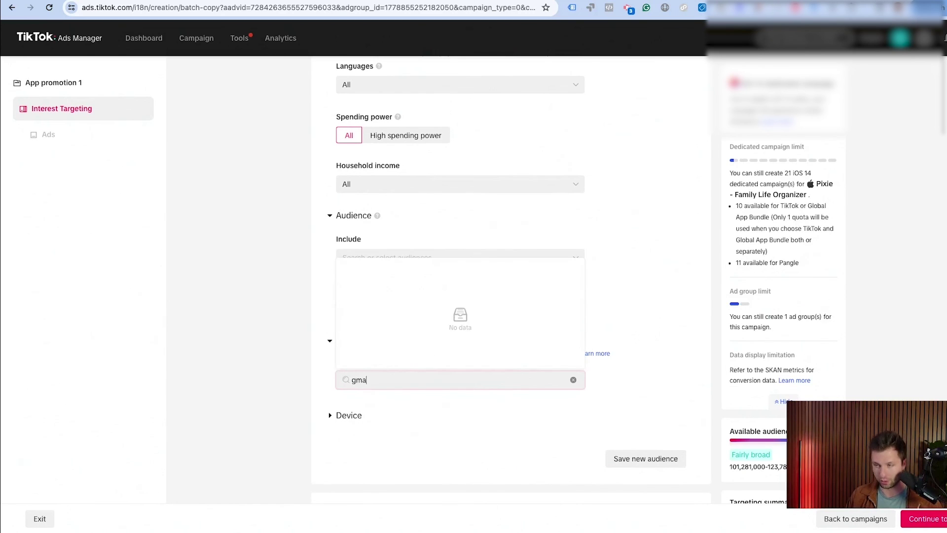
type("s")
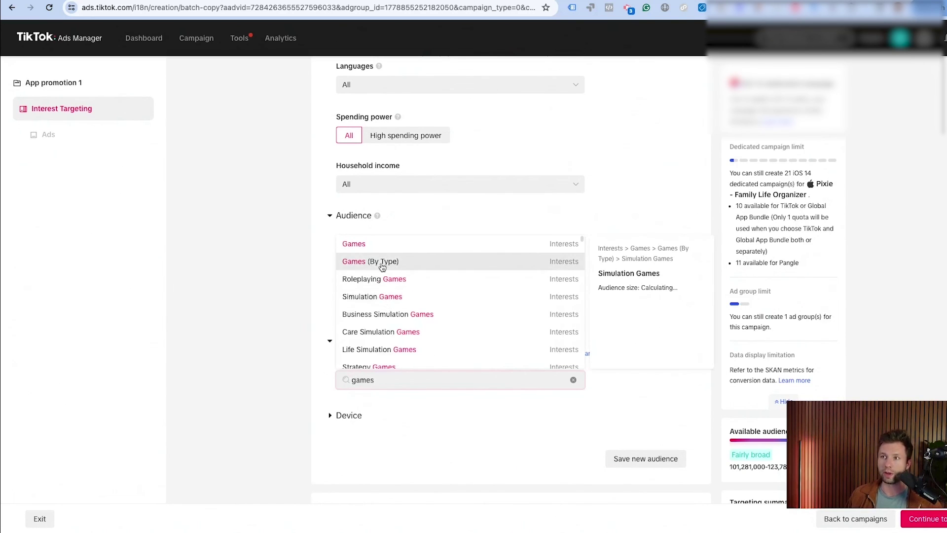
scroll(402, 313, "down", 2)
scroll(402, 313, "down", 1)
left_click(368, 396)
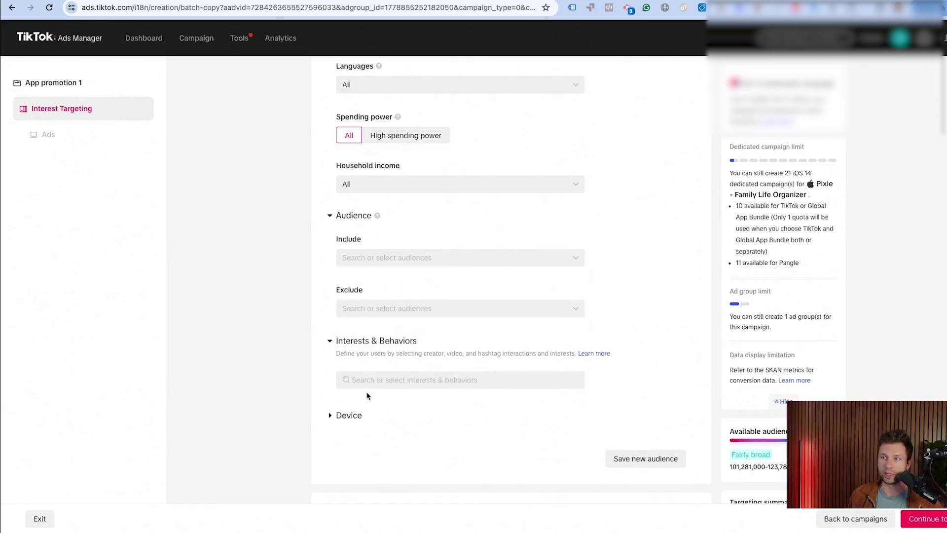
Step: Examine the purchase intention, video, creator and hashtag interaction categories available for interests and behaviors targeting
left_click(366, 384)
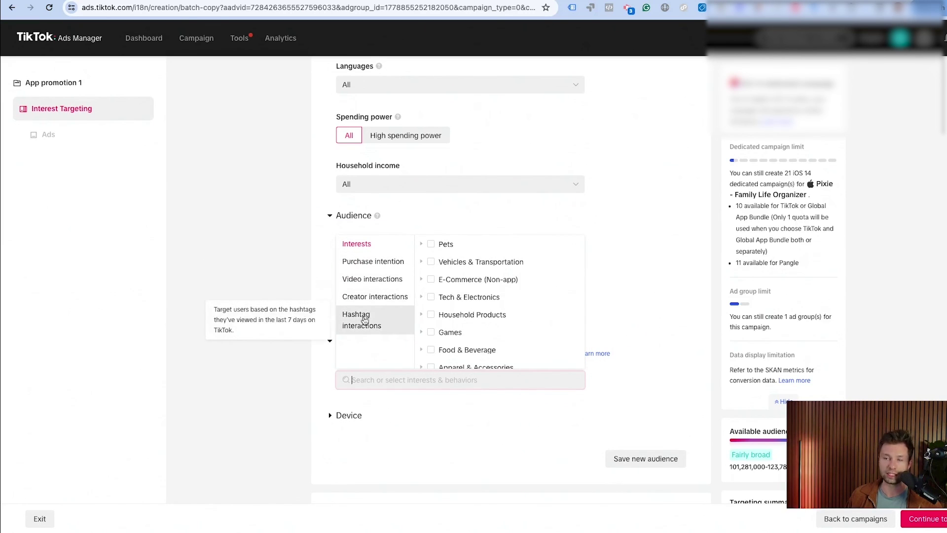
left_click(377, 267)
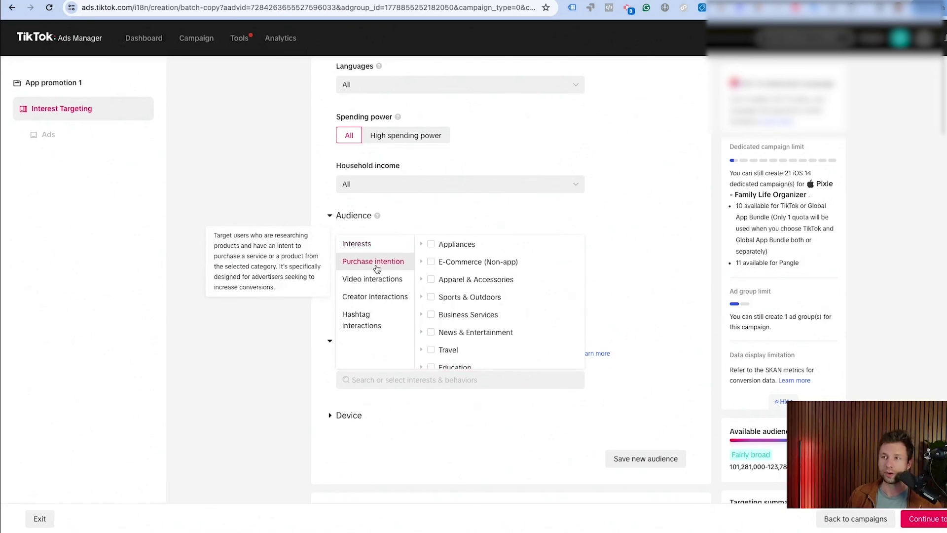
left_click(421, 263)
left_click(380, 282)
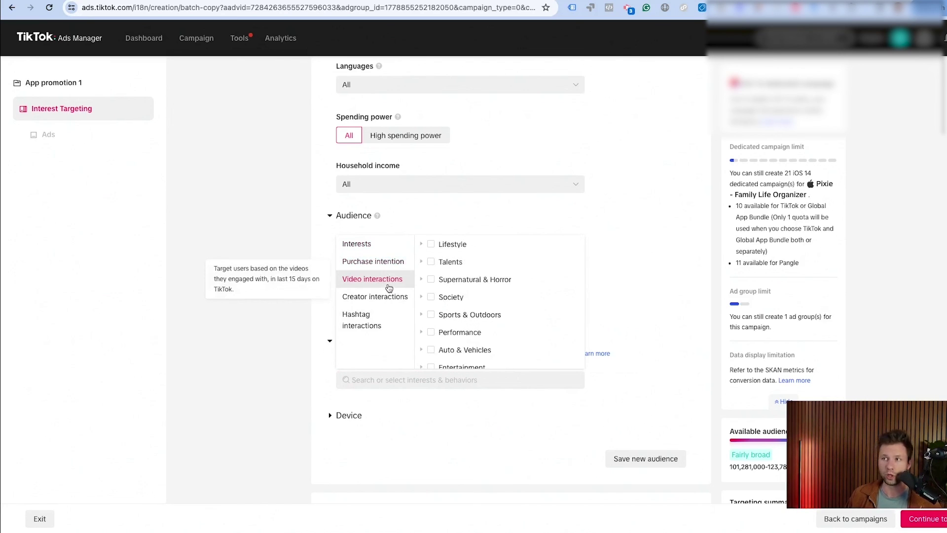
left_click(382, 297)
left_click(375, 315)
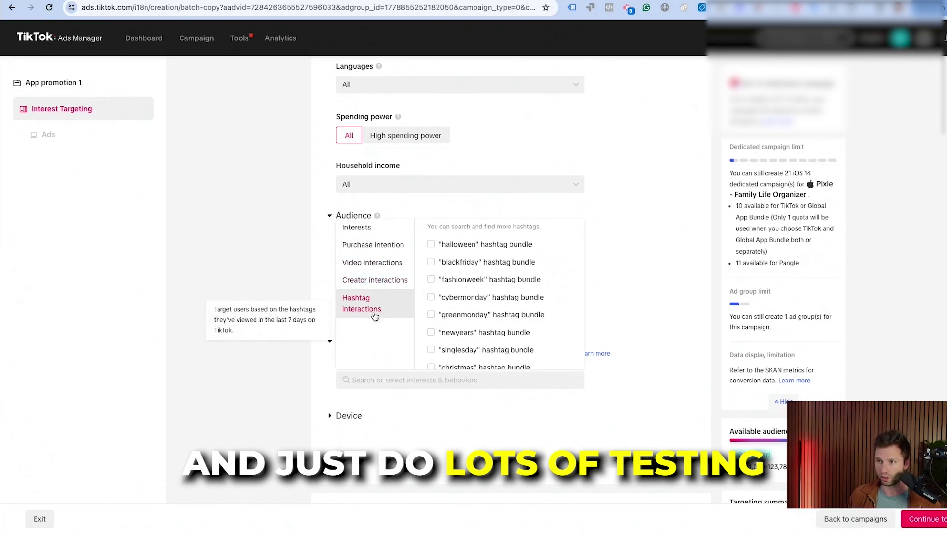
scroll(448, 303, "down", 2)
scroll(448, 299, "up", 4)
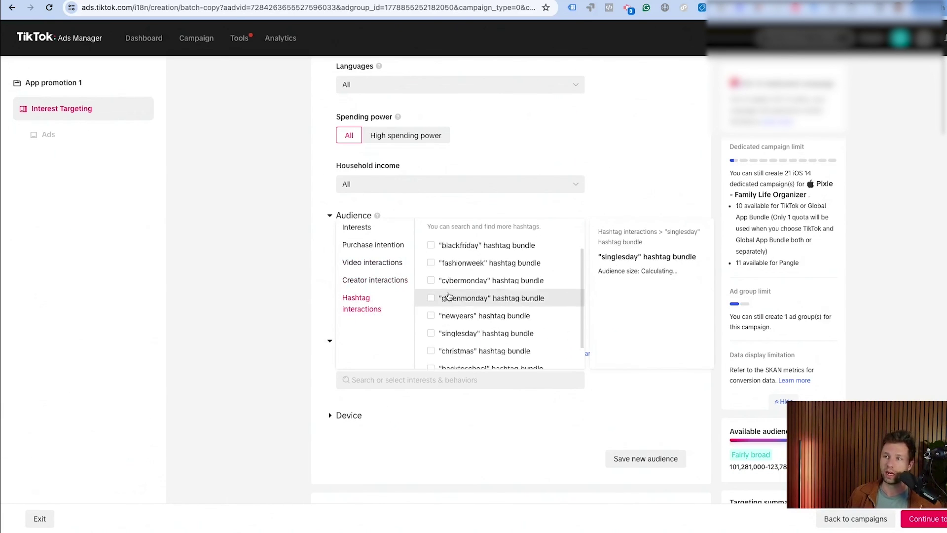
left_click(262, 285)
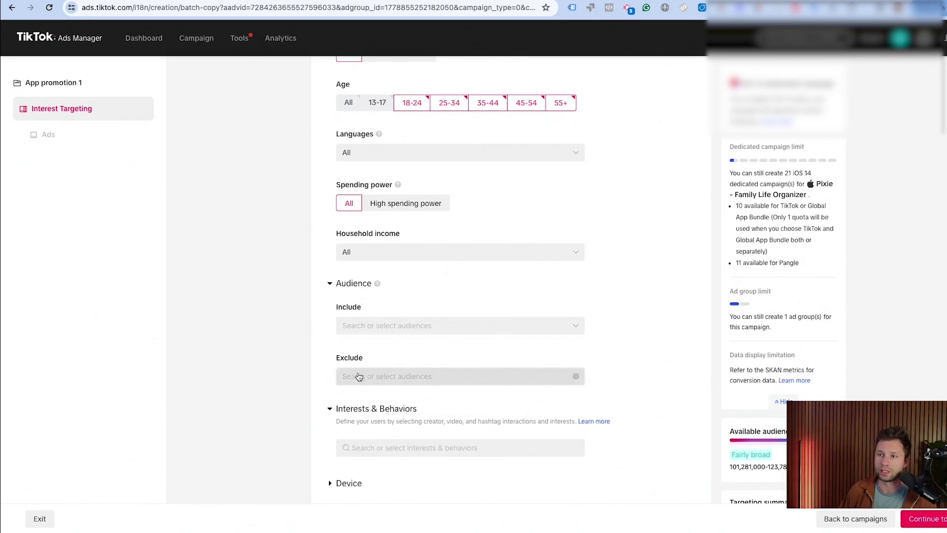
Step: Add the "halloween" hashtag bundle to the Interest Targeting ad group's interests and behaviors
scroll(397, 350, "down", 2)
left_click(394, 374)
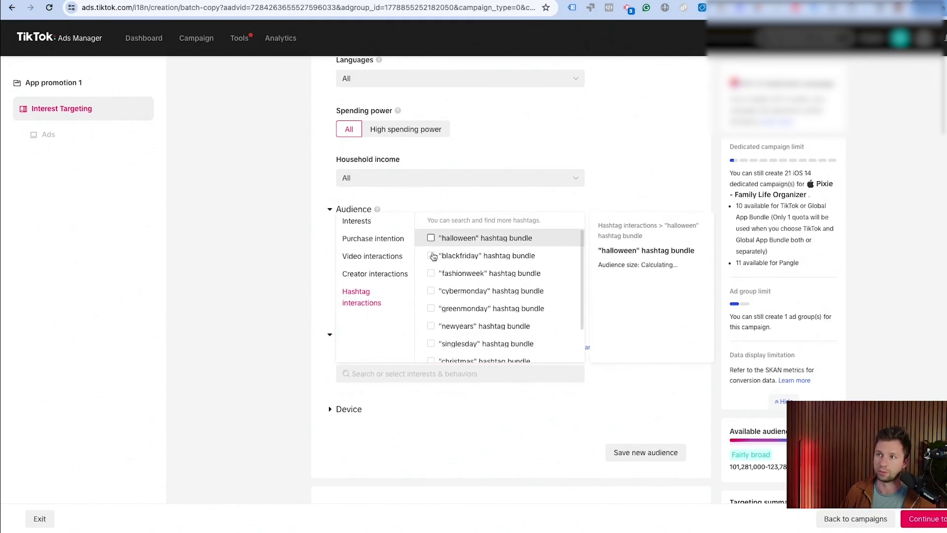
left_click(431, 238)
left_click(632, 307)
scroll(466, 312, "down", 1)
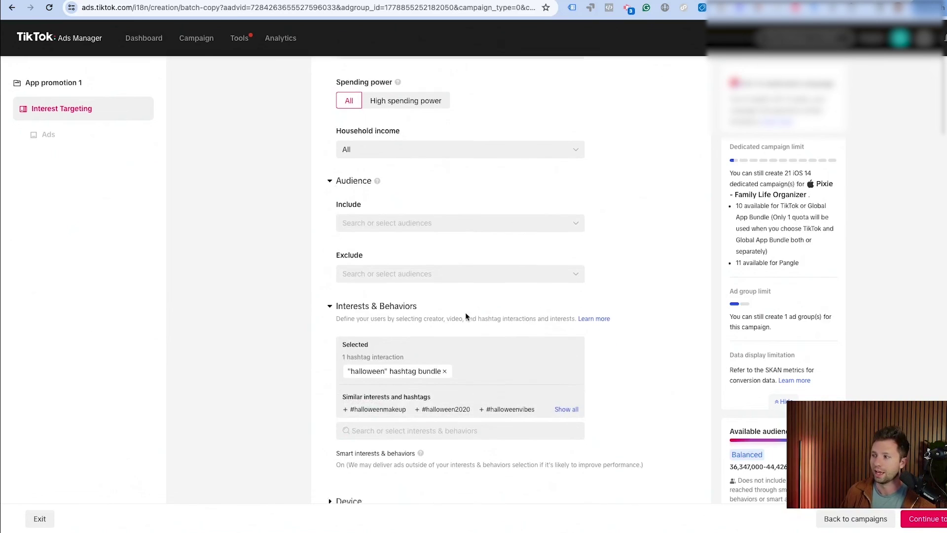
scroll(465, 316, "down", 8)
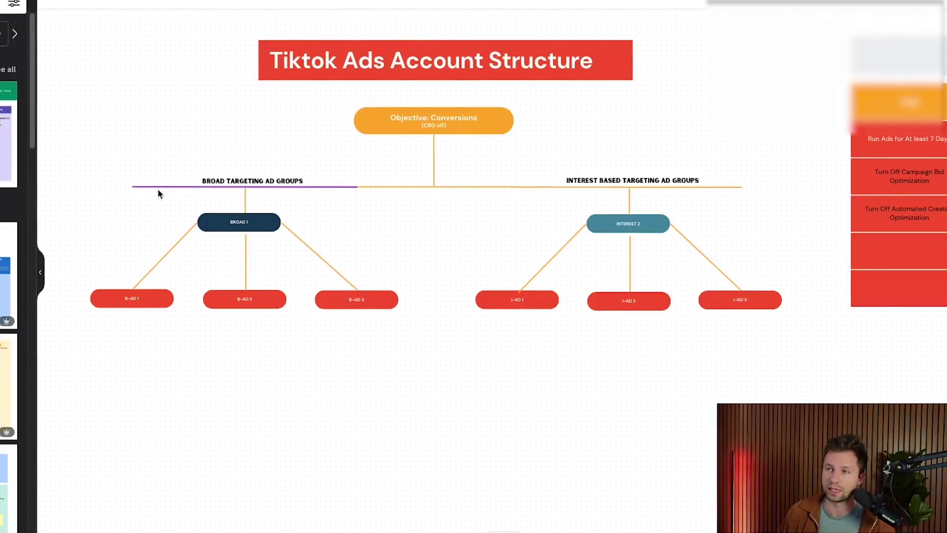
Step: In the Canva account structure whiteboard, examine the broad targeting ad group branch and its three ads
left_click_drag(150, 39, 339, 380)
left_click(333, 437)
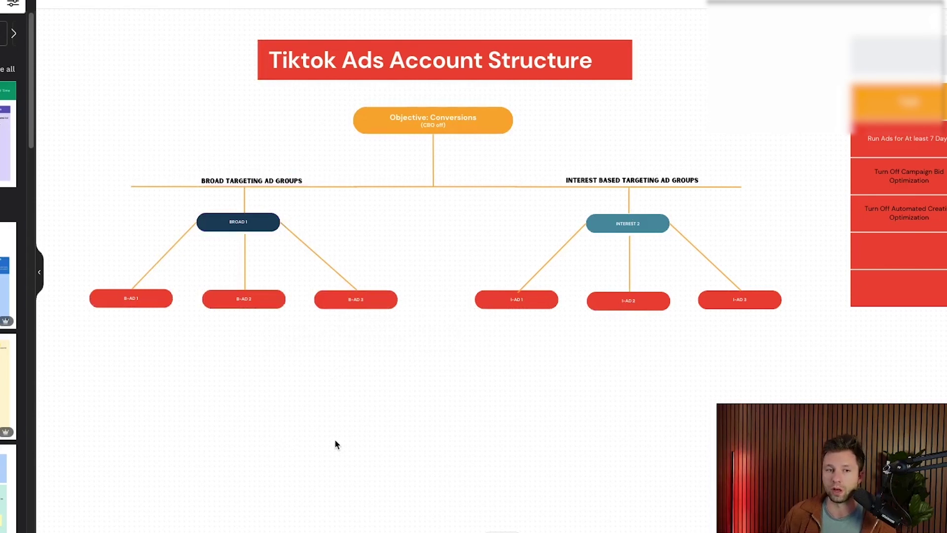